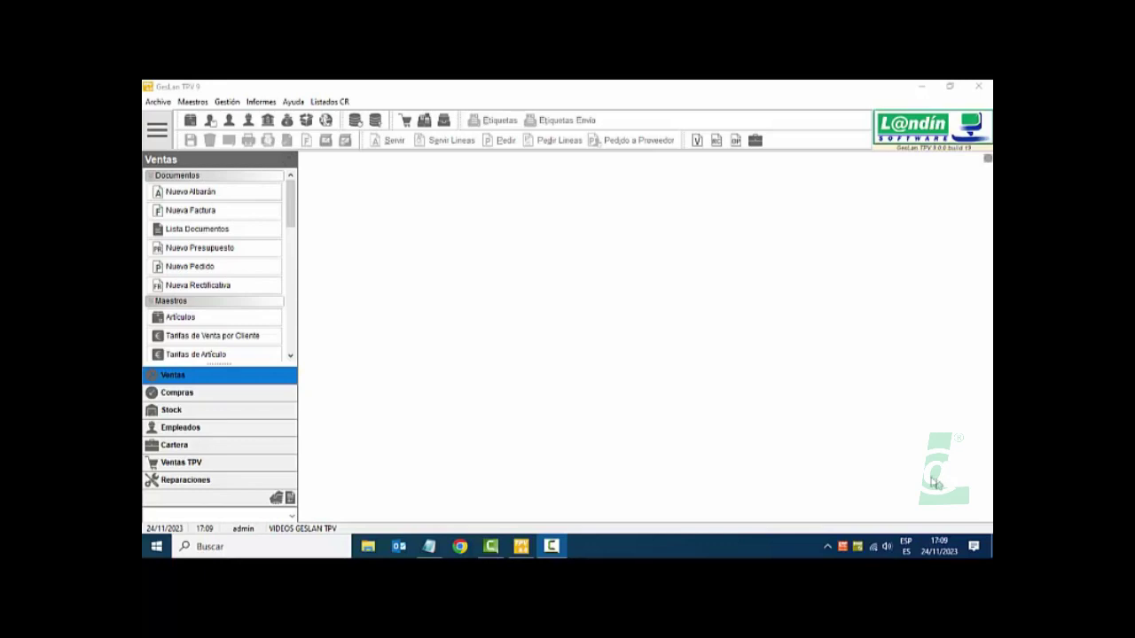
Step: Create a new stock exit note (Parte de Salida)
left_click(229, 102)
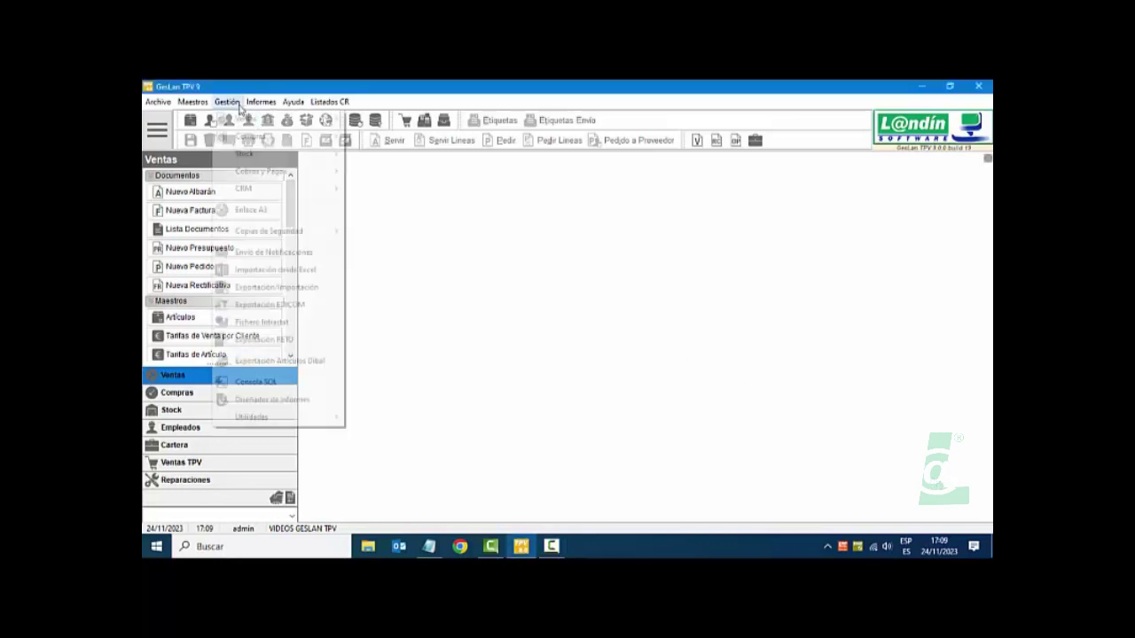
mouse_move(246, 155)
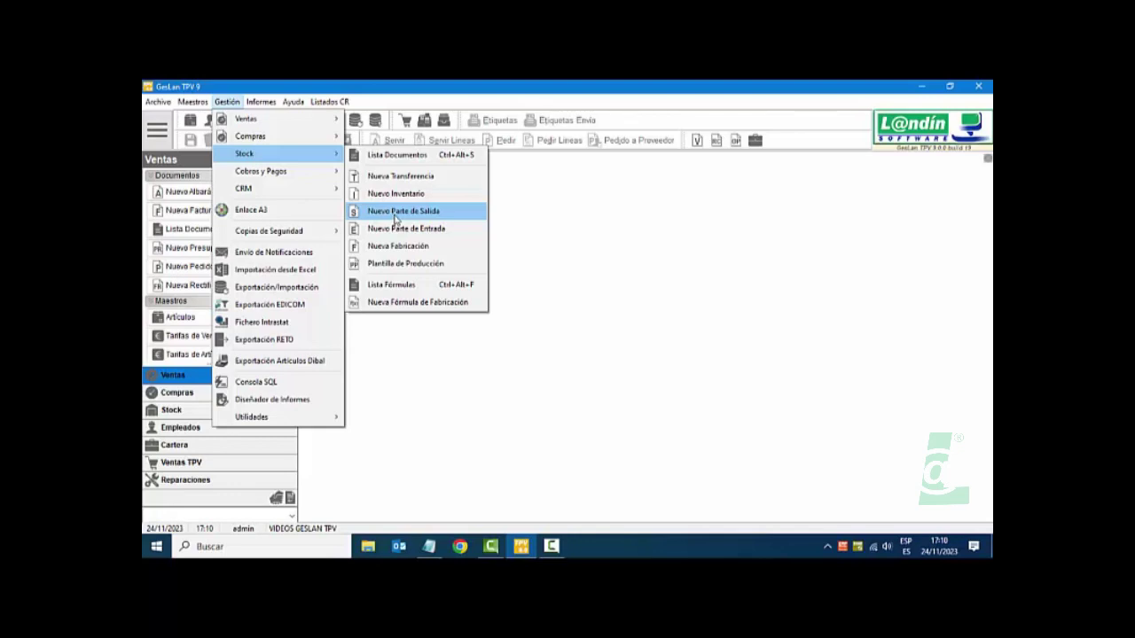
left_click(399, 218)
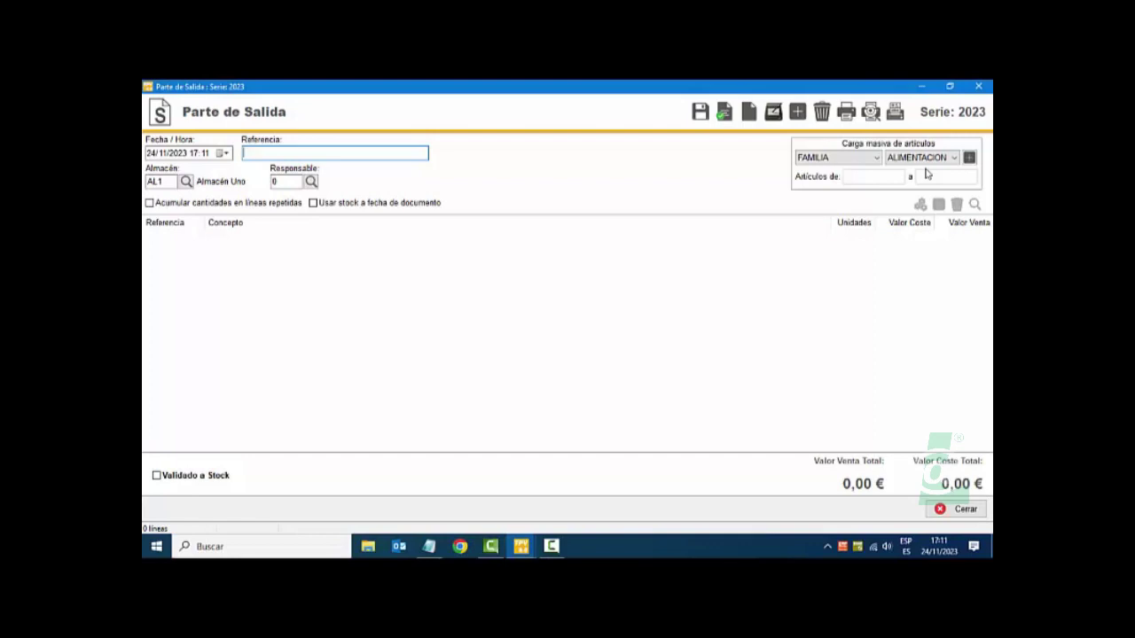
Step: Set the bulk article loading criterion to RANGO DE ARTÍCULO and go through its start and end article fields
left_click(877, 159)
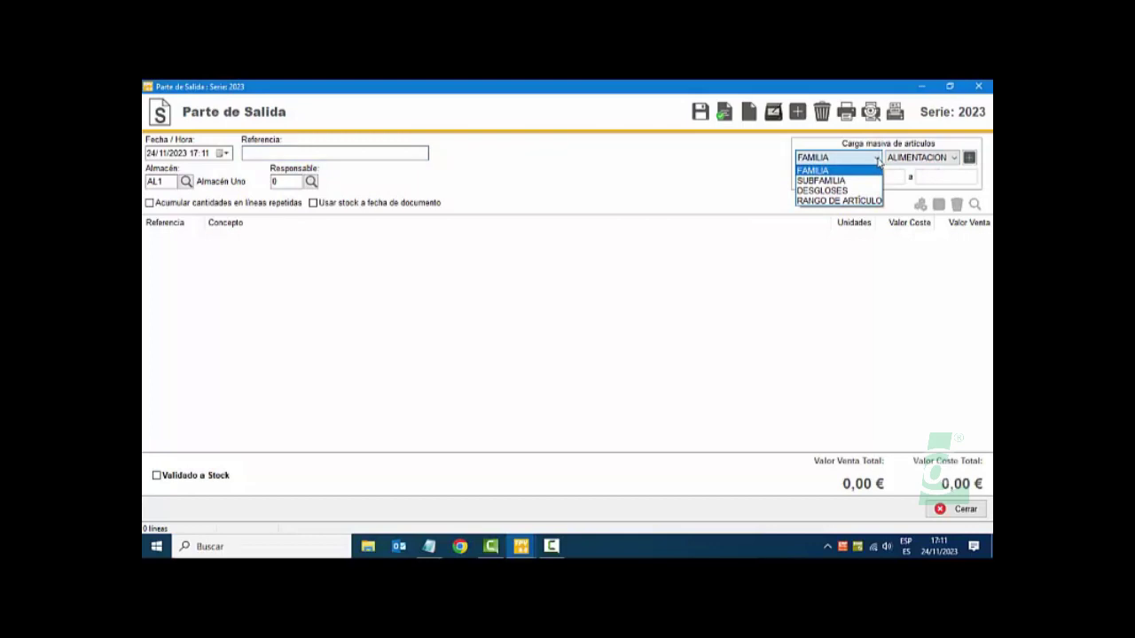
left_click(868, 203)
left_click(853, 179)
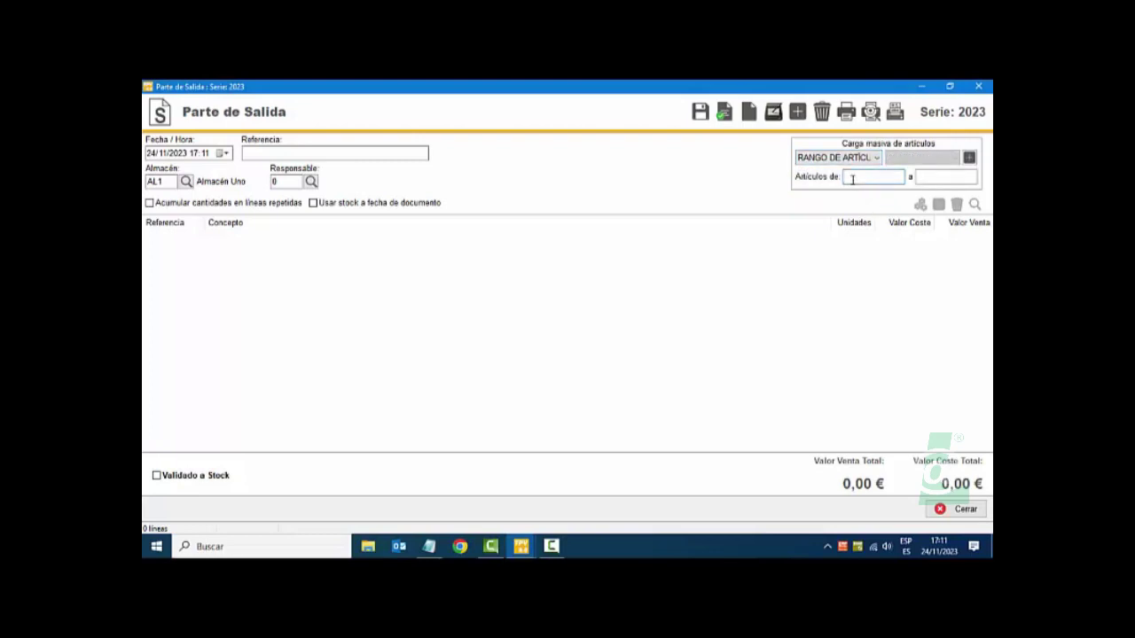
left_click(924, 181)
right_click(448, 364)
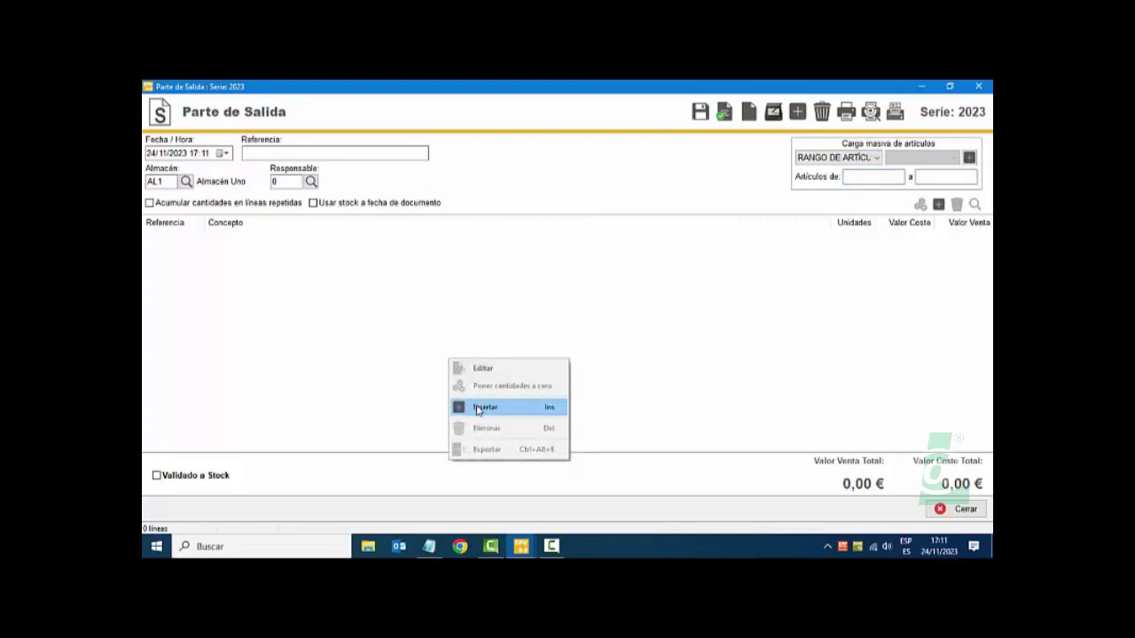
left_click(461, 407)
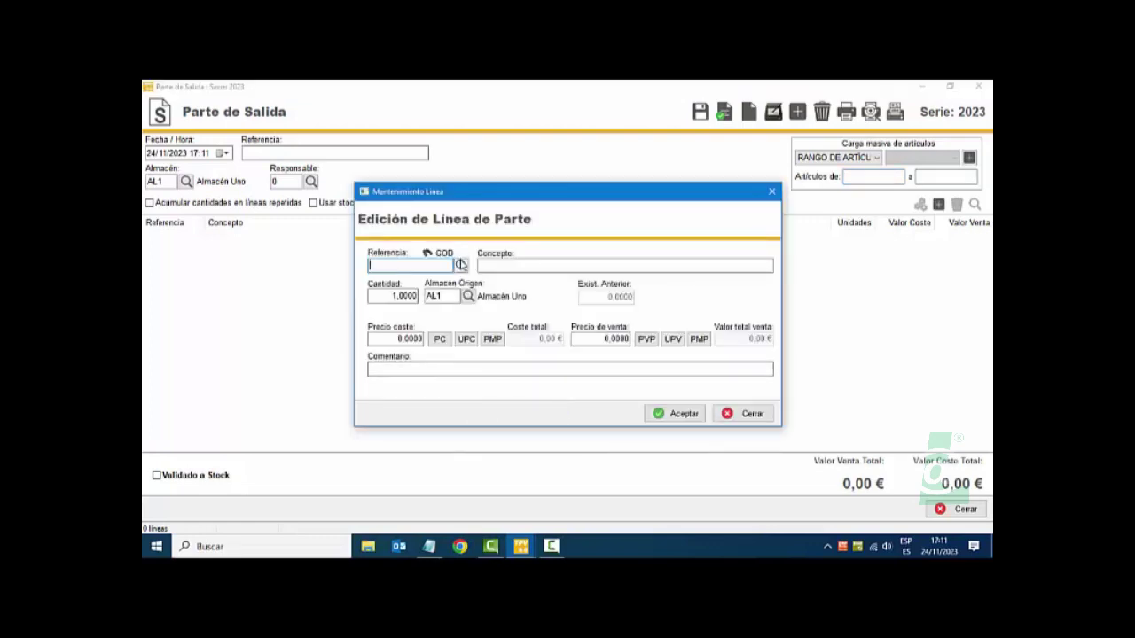
left_click(460, 265)
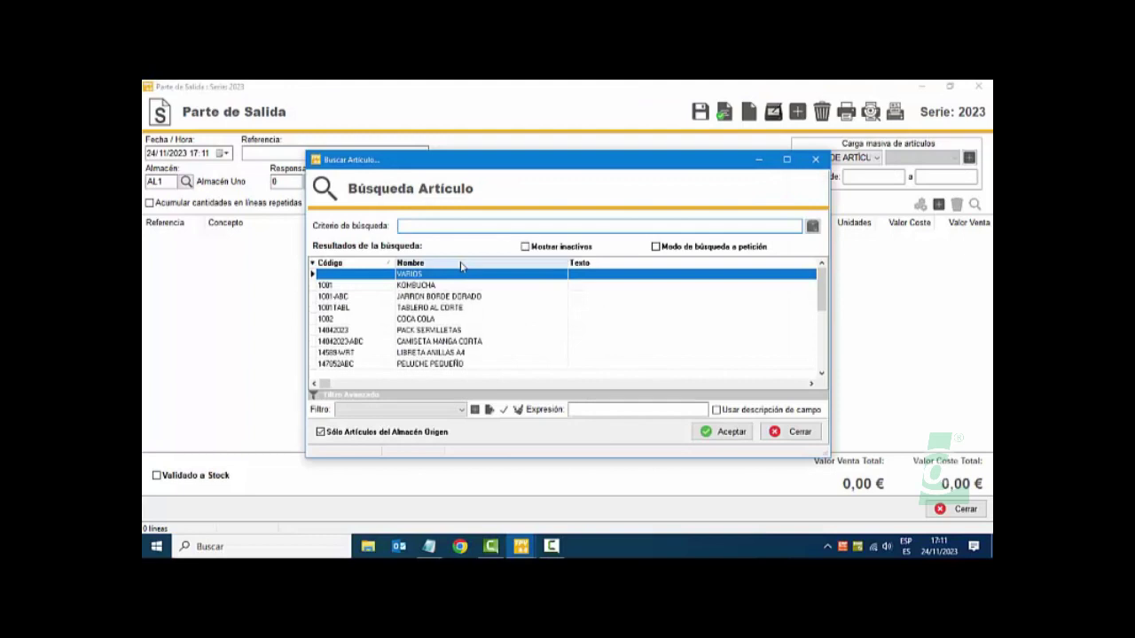
double_click(450, 320)
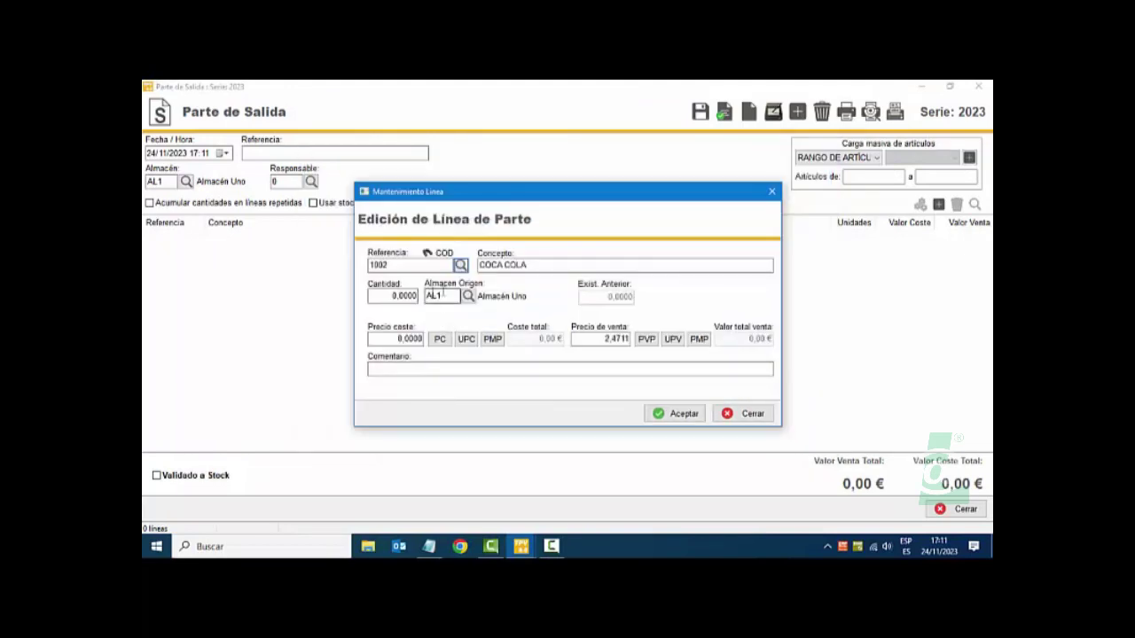
left_click(725, 415)
right_click(596, 355)
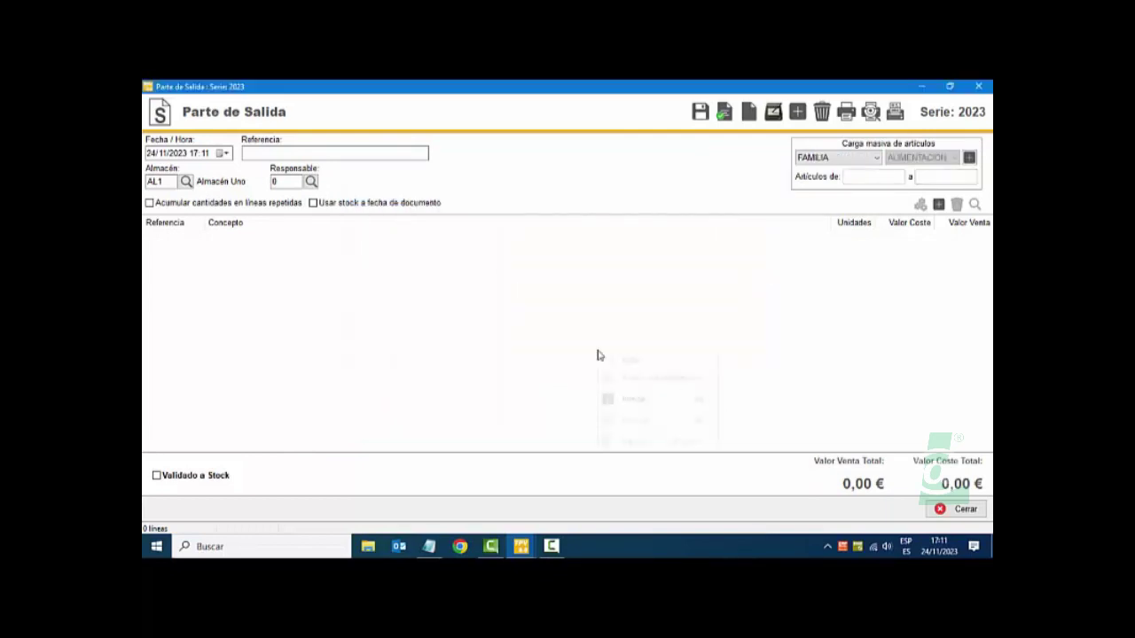
left_click(628, 400)
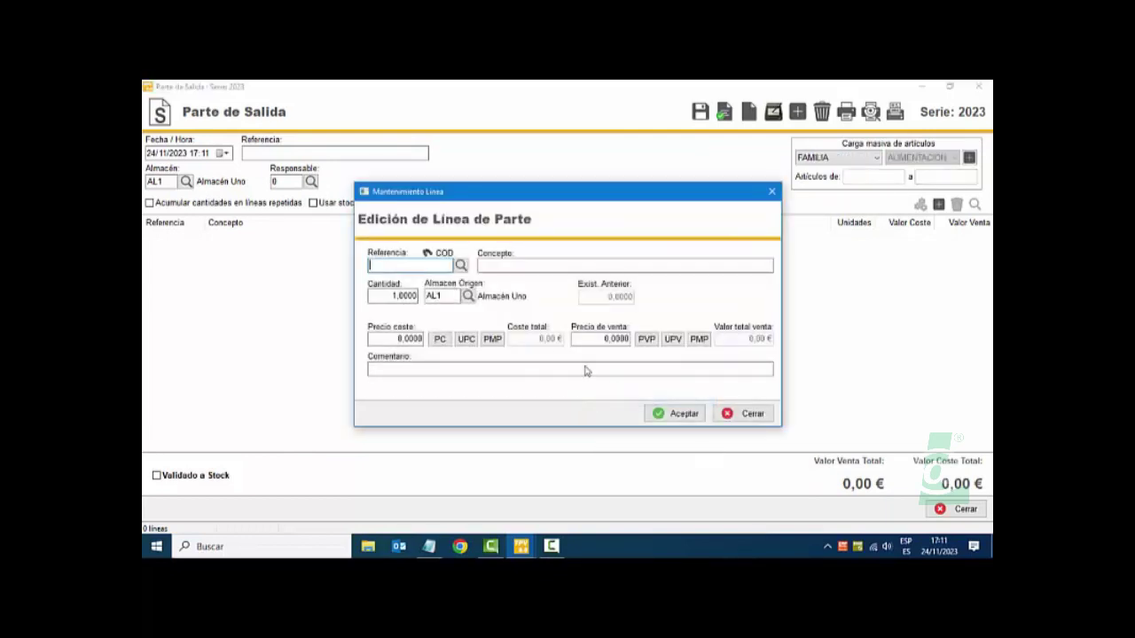
left_click(461, 265)
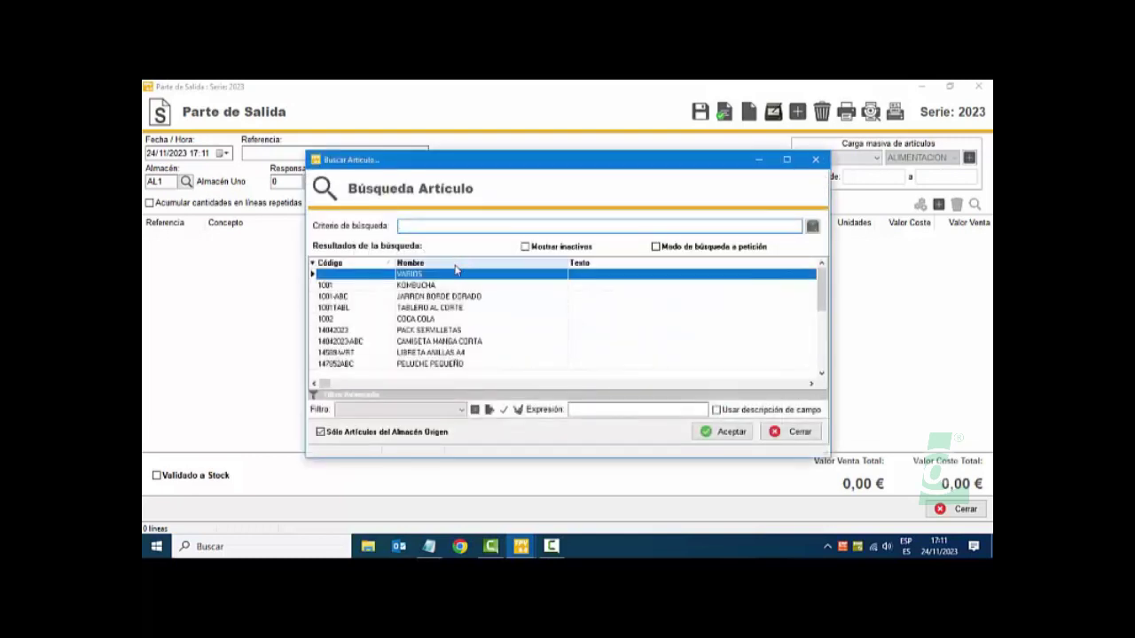
left_click(444, 284)
double_click(443, 287)
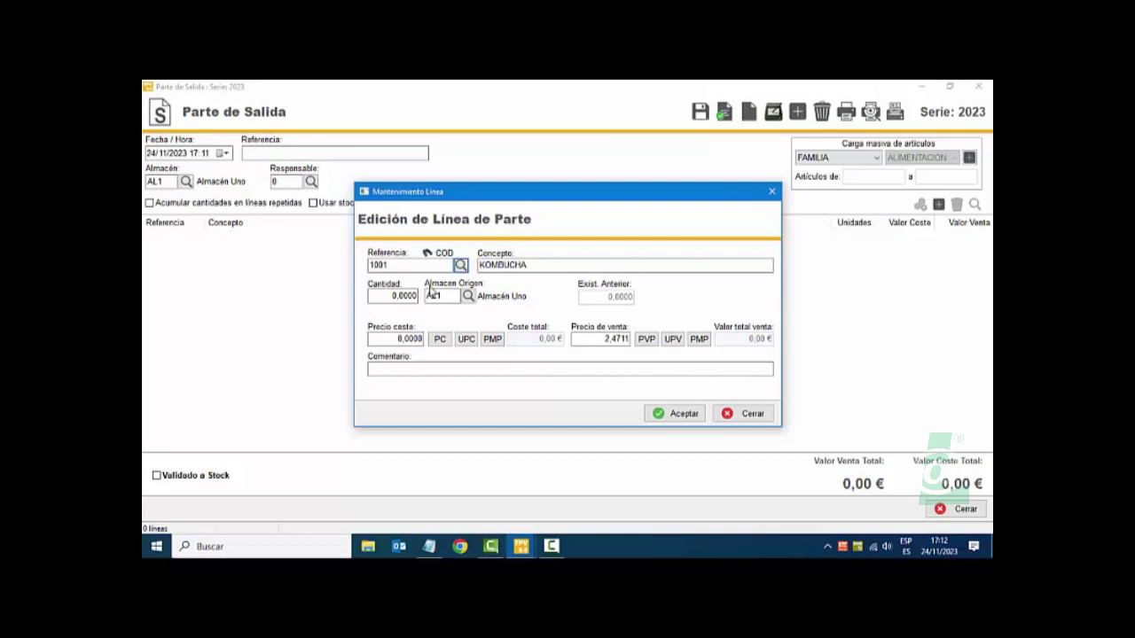
left_click(745, 413)
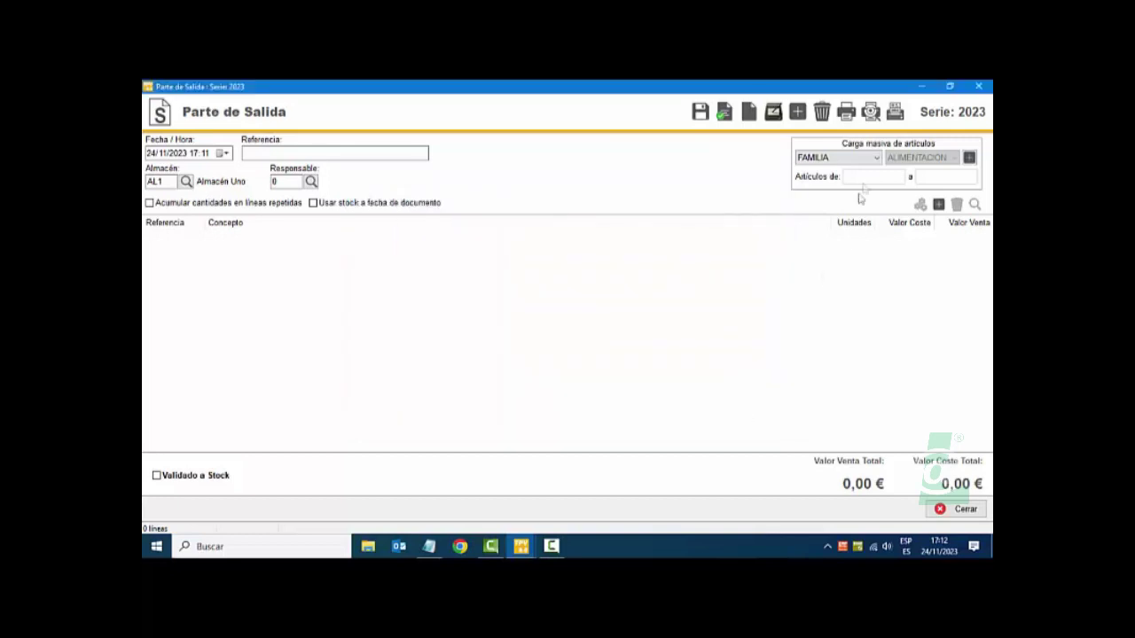
Step: Check the current stock of KOMBUCHA in the articles list, keeping the exit note minimized
left_click(922, 86)
left_click(188, 102)
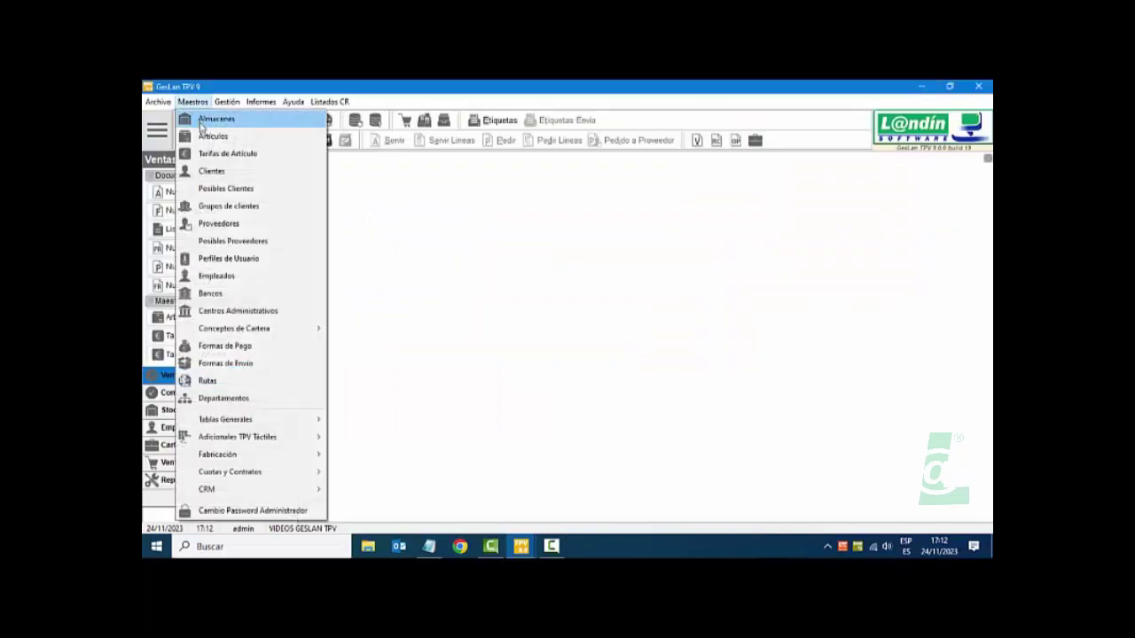
left_click(202, 117)
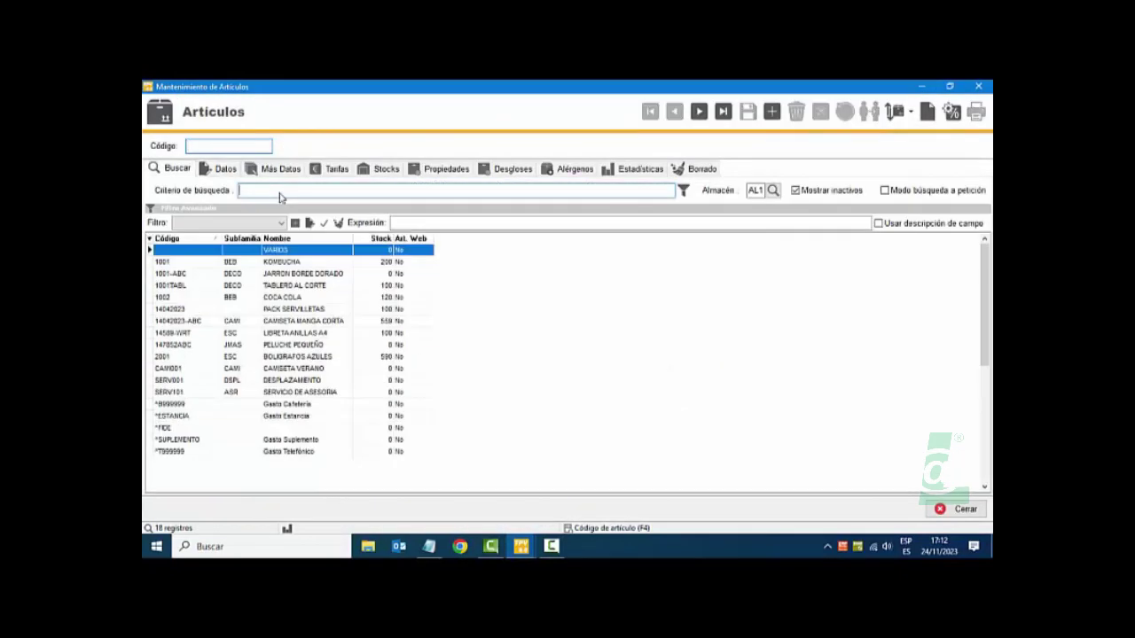
left_click(289, 263)
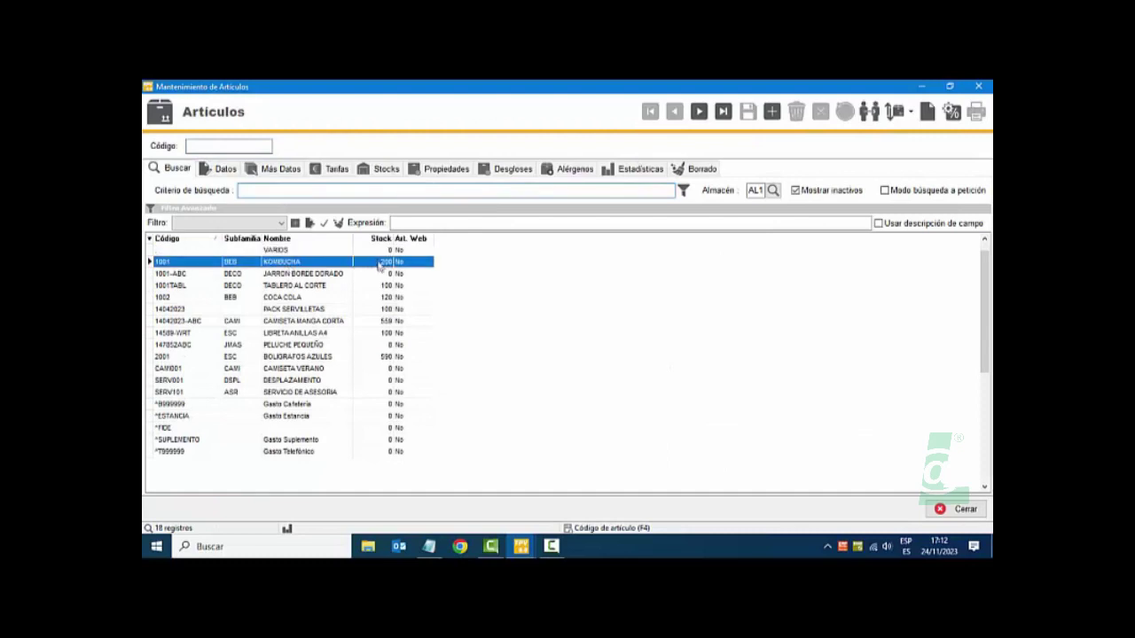
left_click(940, 510)
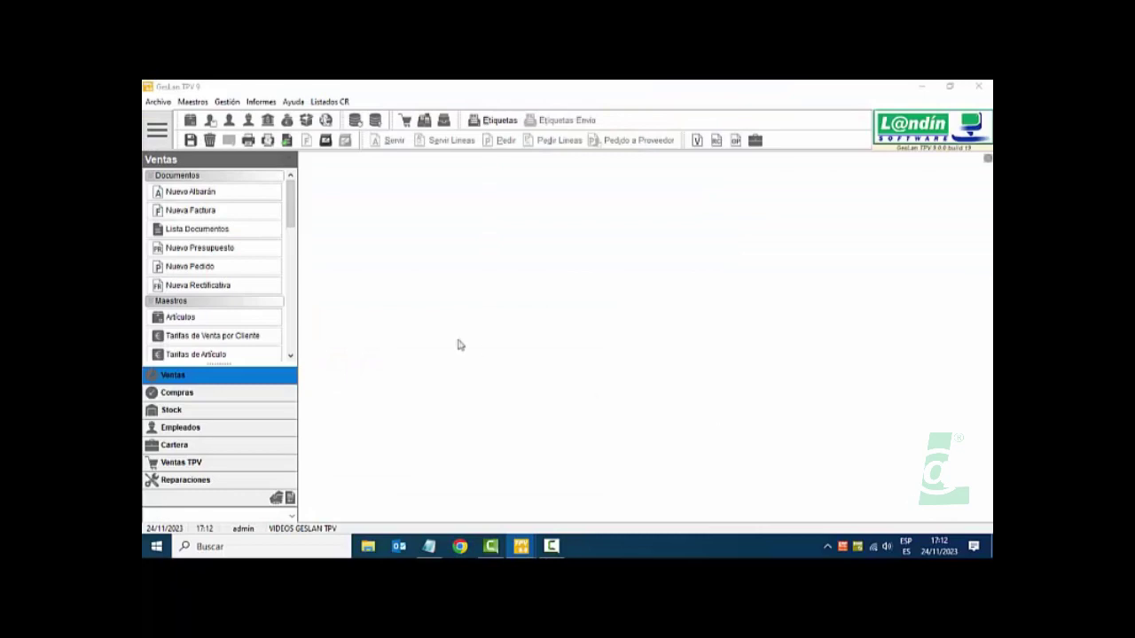
Step: Return to the exit note and insert a line for article 1001 KOMBUCHA with a quantity of 50
mouse_move(525, 548)
left_click(583, 487)
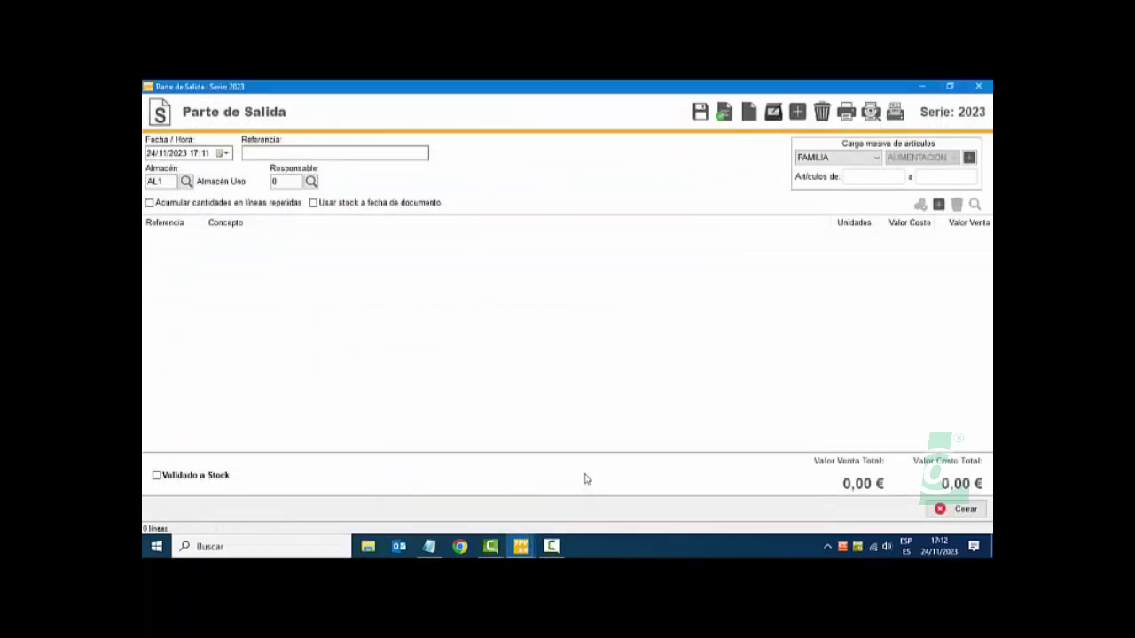
right_click(552, 319)
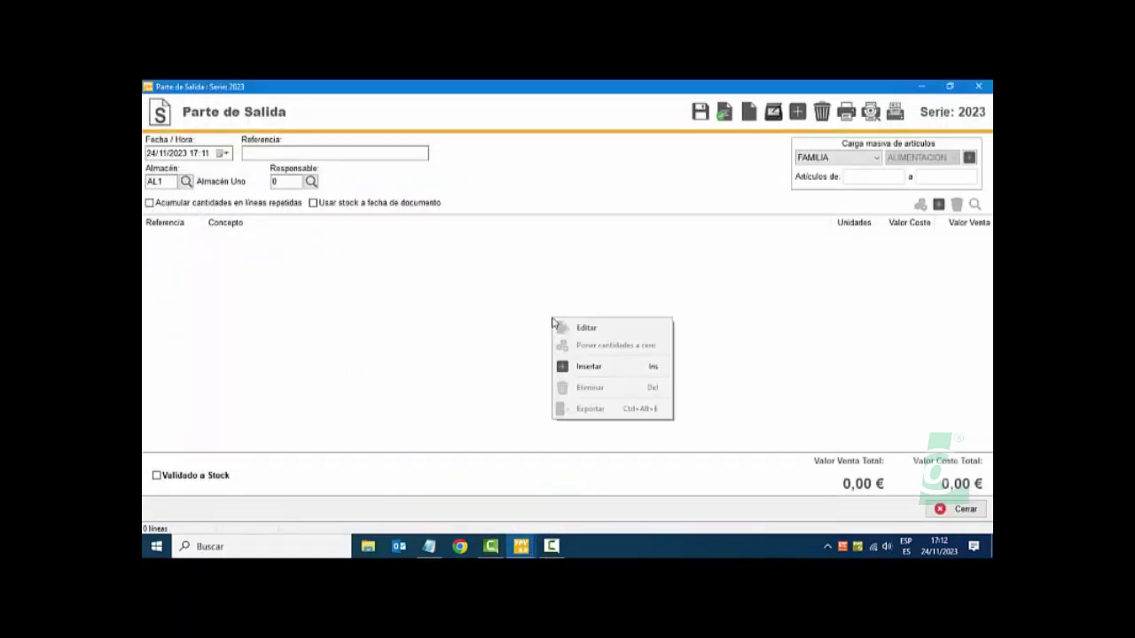
left_click(573, 367)
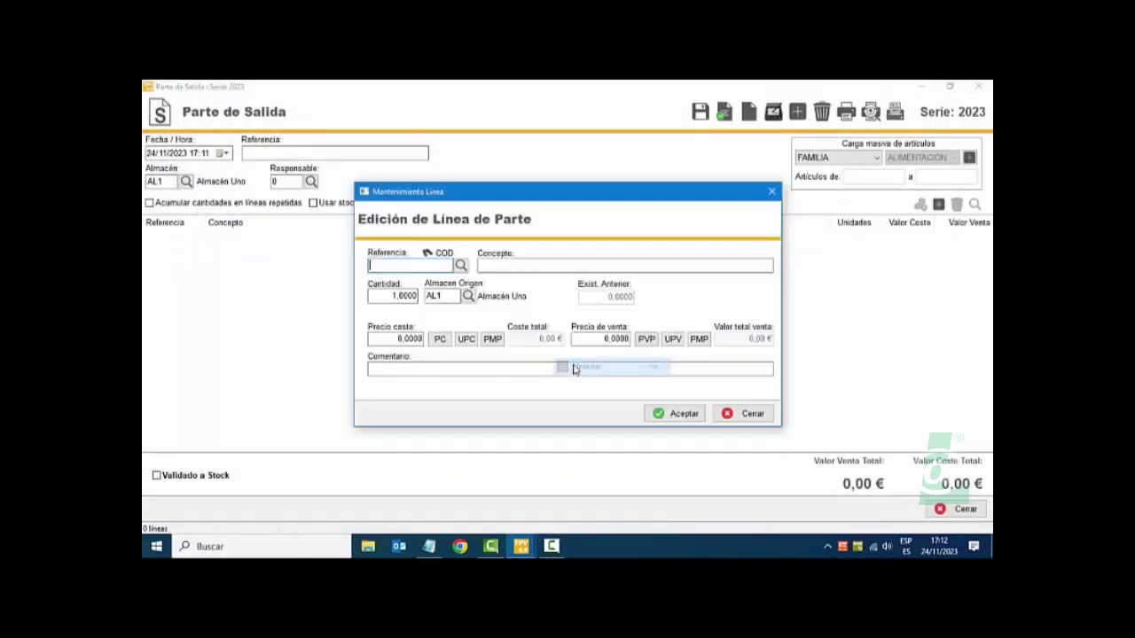
left_click(462, 265)
double_click(461, 285)
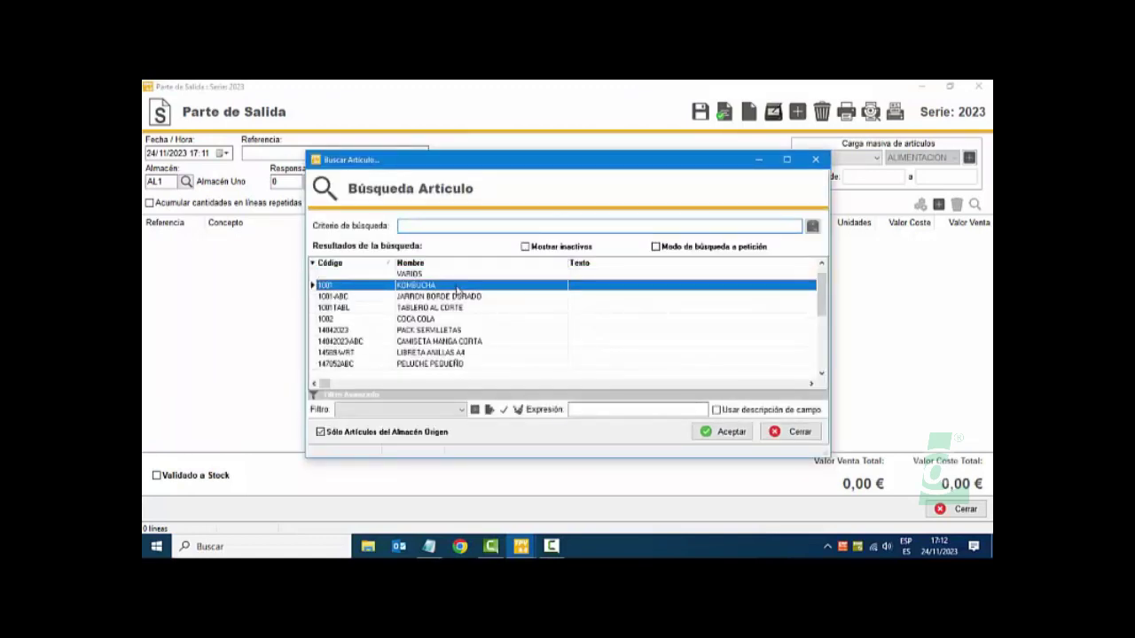
left_click_drag(389, 295, 417, 296)
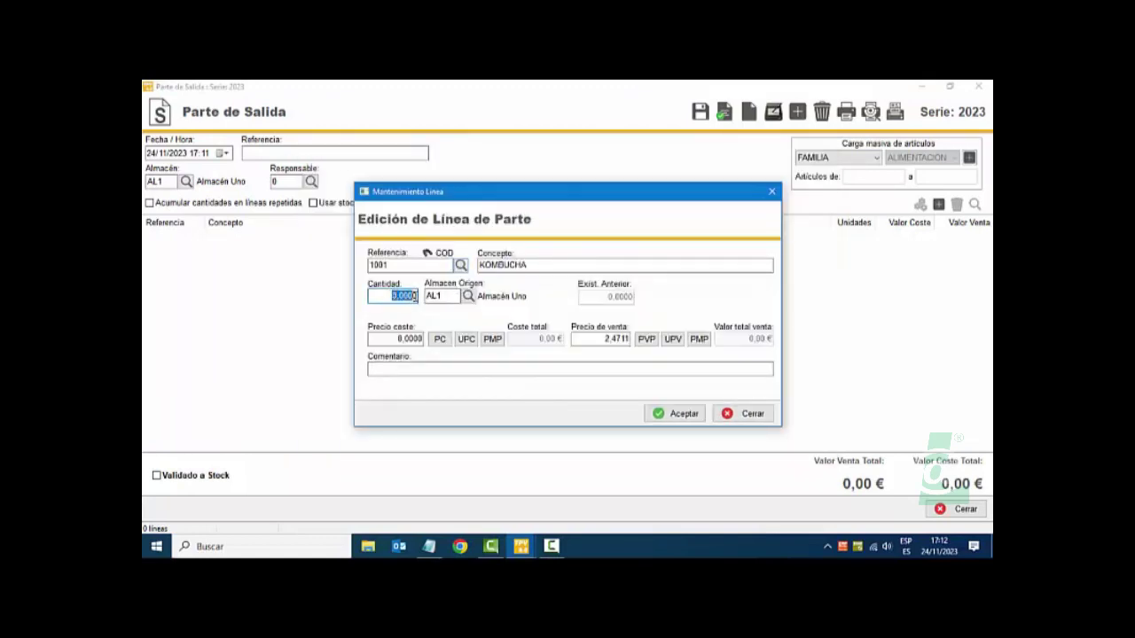
type("50")
left_click_drag(399, 297, 420, 295)
left_click(660, 412)
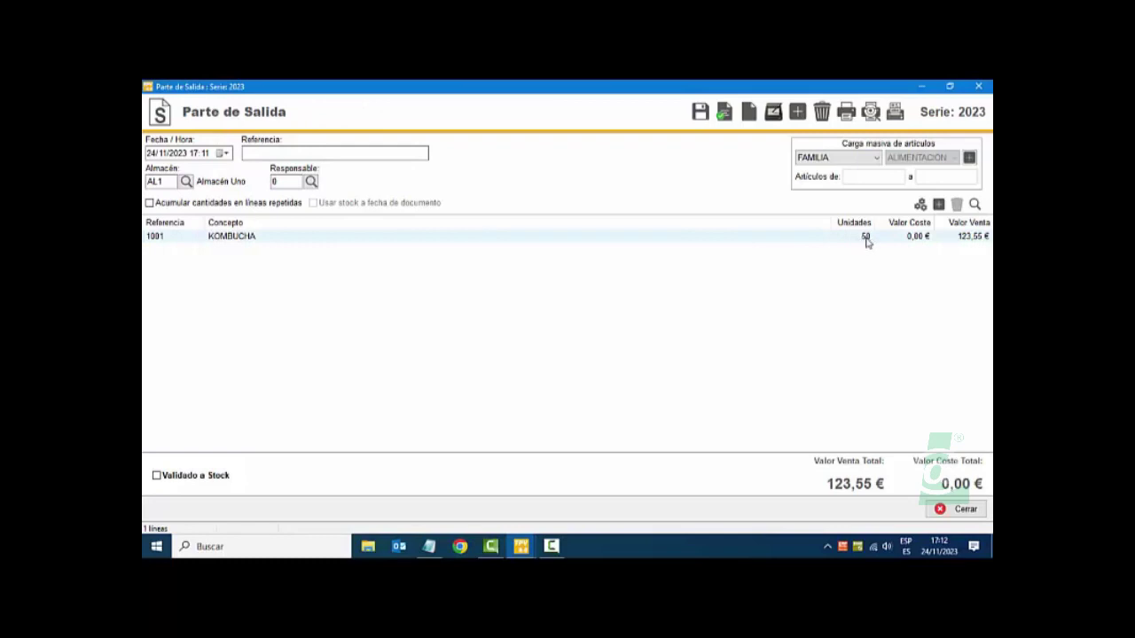
Step: Enter "Rotura de cajas" as the exit note's reference, and validate the note to stock before closing it
left_click(400, 154)
type("Rotura de cajas")
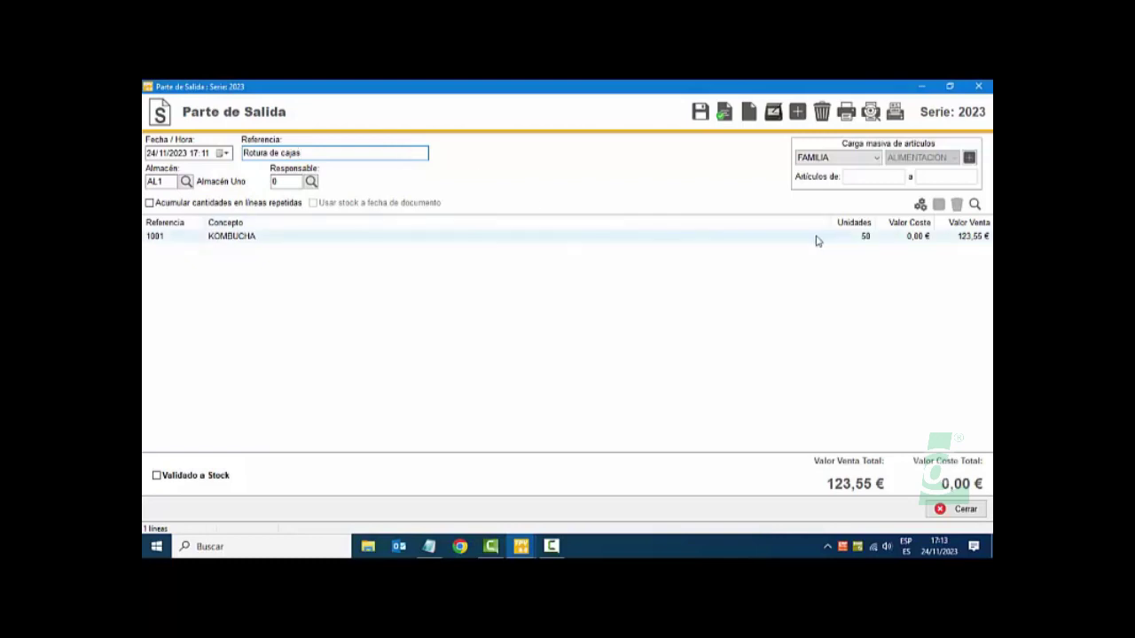
left_click(725, 115)
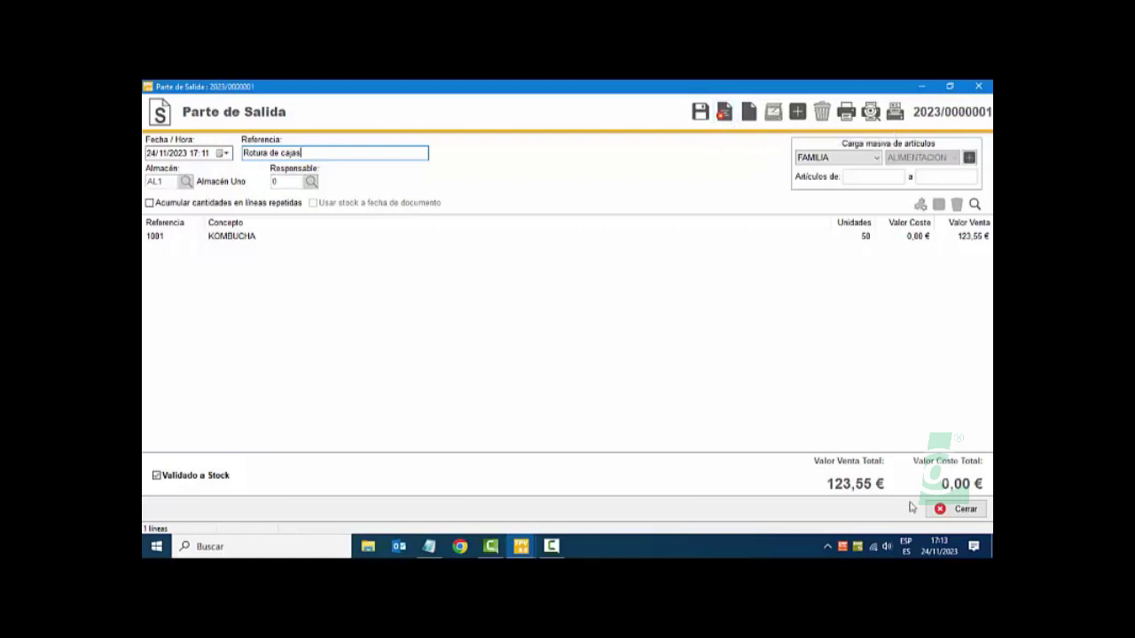
left_click(948, 508)
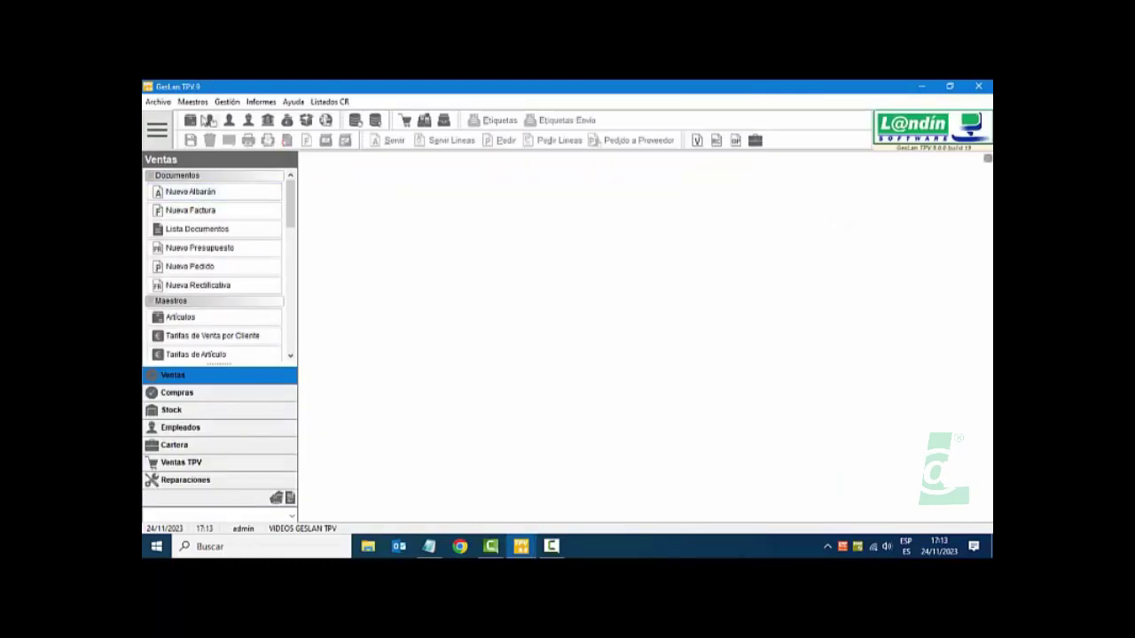
Step: Check the stock of KOMBUCHA in the articles list and open its article record
left_click(192, 101)
left_click(204, 137)
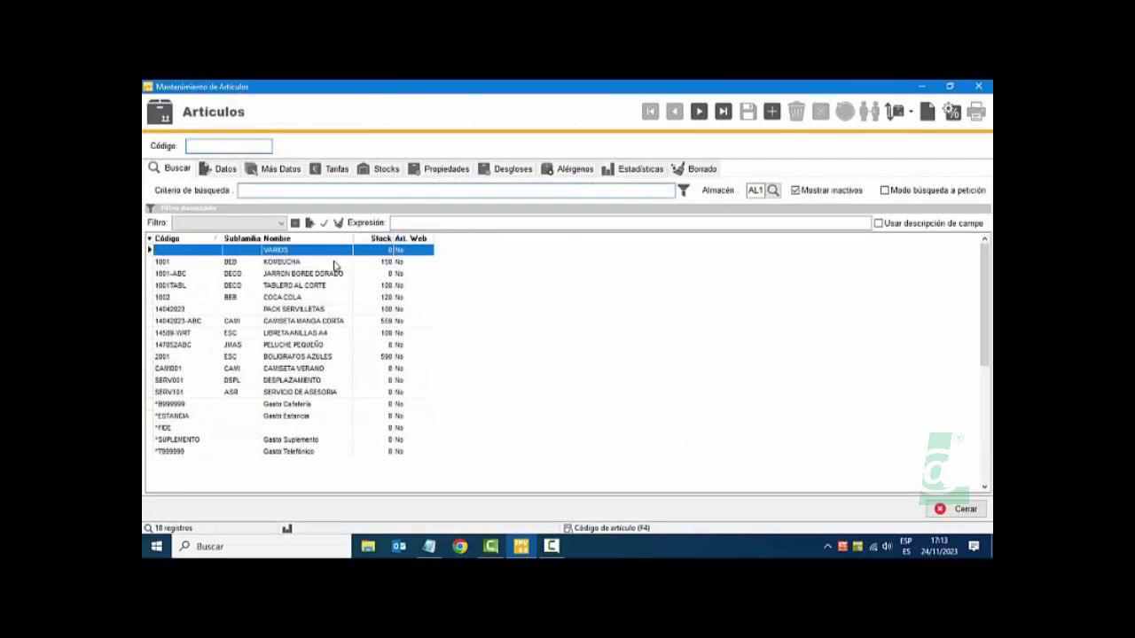
left_click(336, 263)
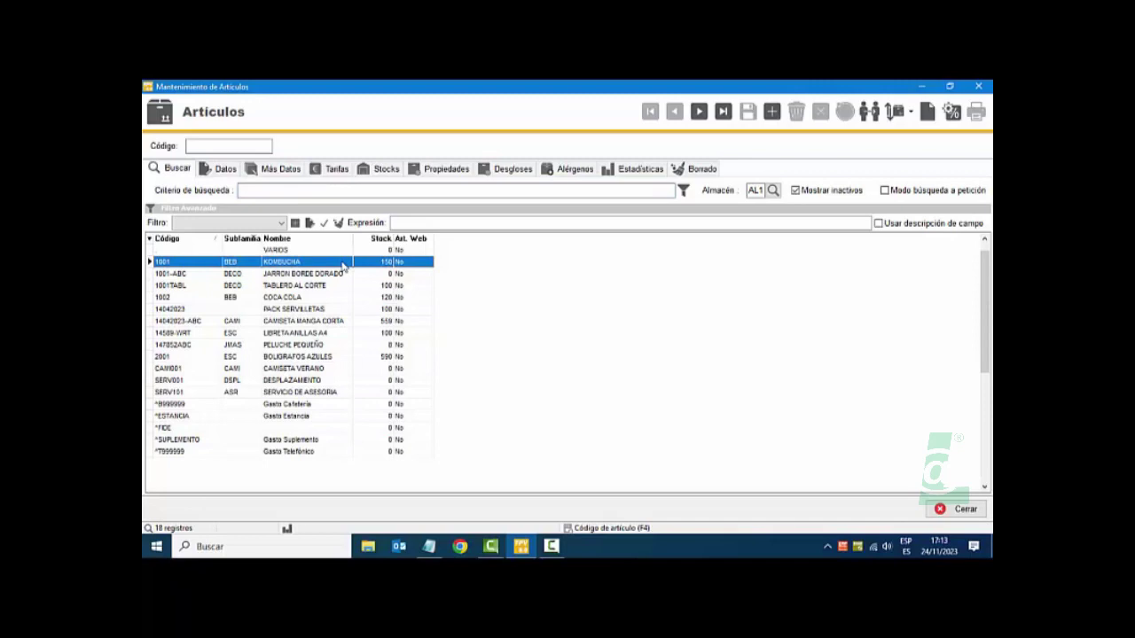
double_click(342, 264)
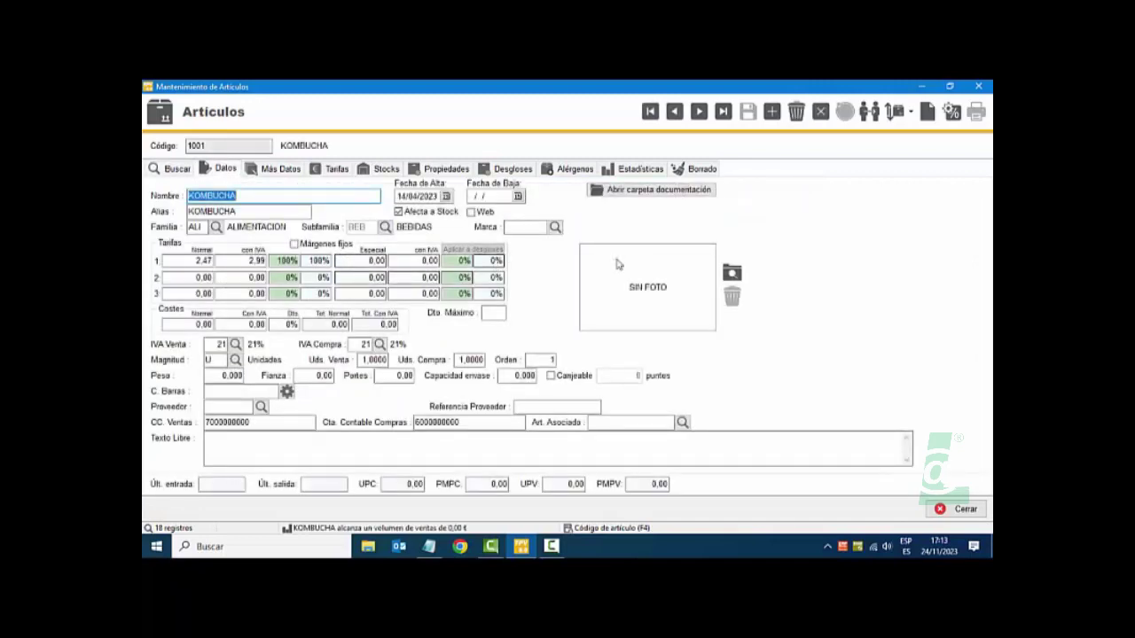
Step: Preview the Listado Movimientos report for KOMBUCHA with the default filter and examine each movement's type and quantity
left_click(910, 114)
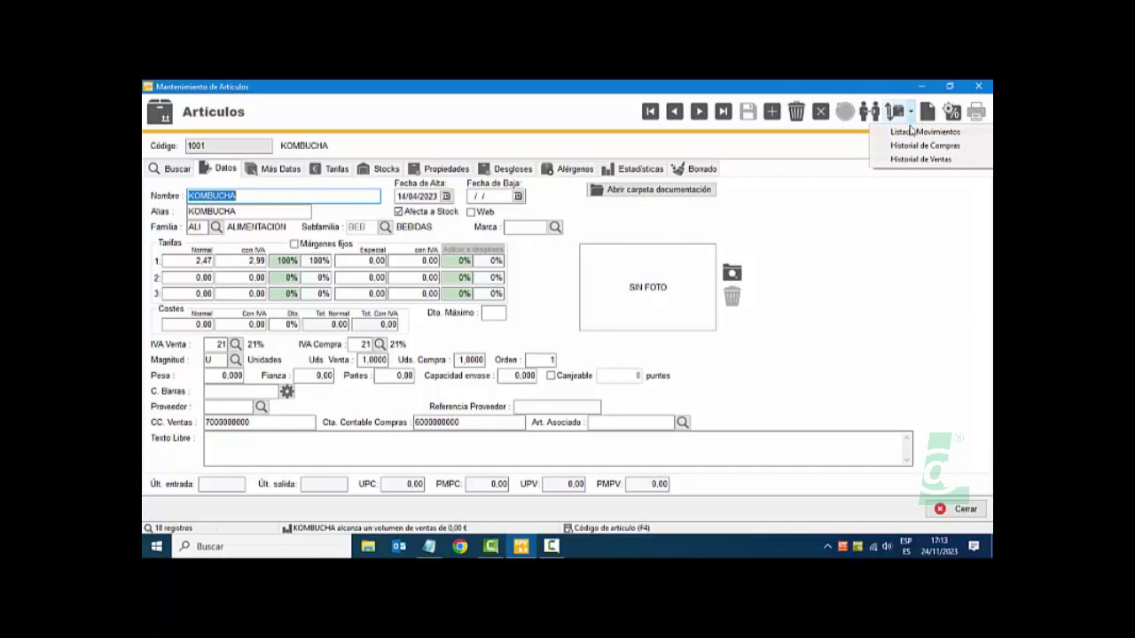
left_click(911, 133)
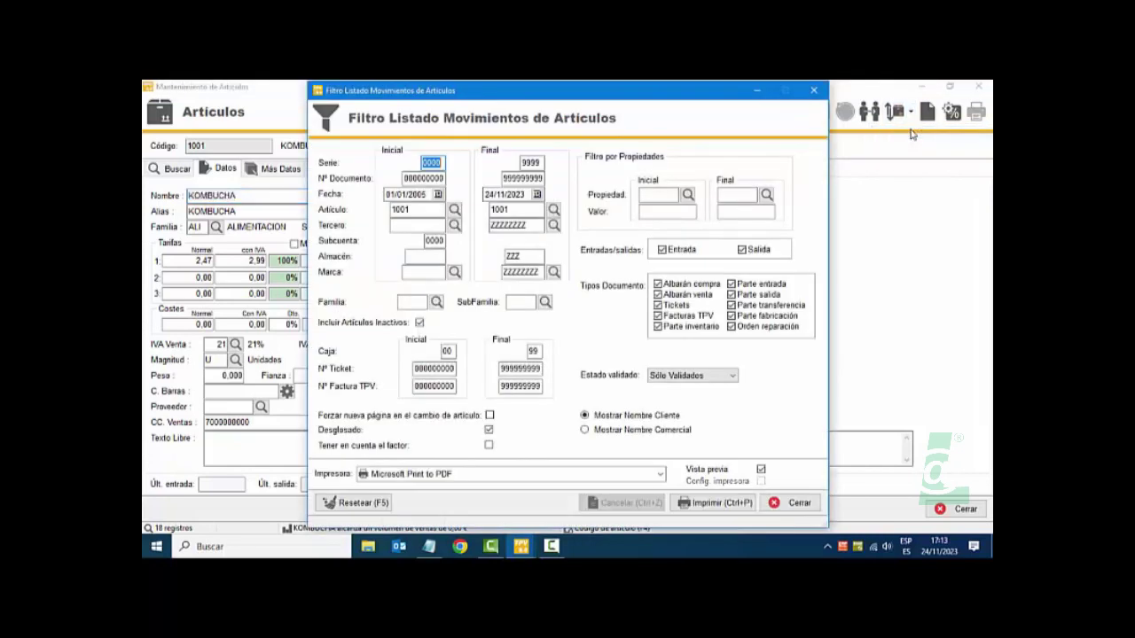
left_click(725, 506)
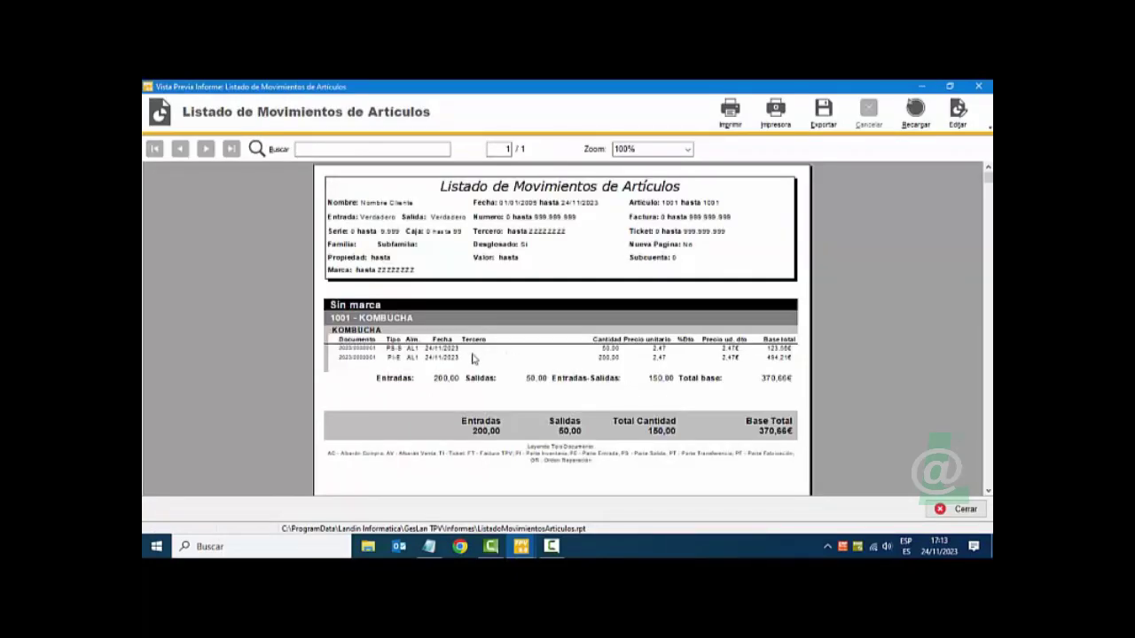
left_click(398, 350)
left_click(604, 351)
left_click(388, 360)
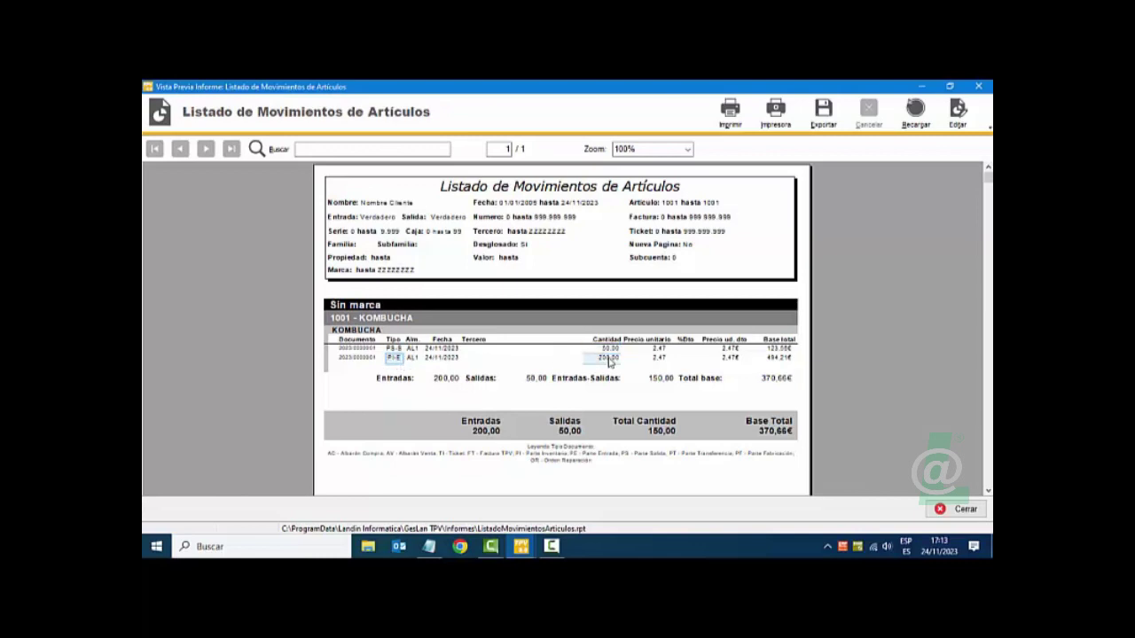
left_click(394, 349)
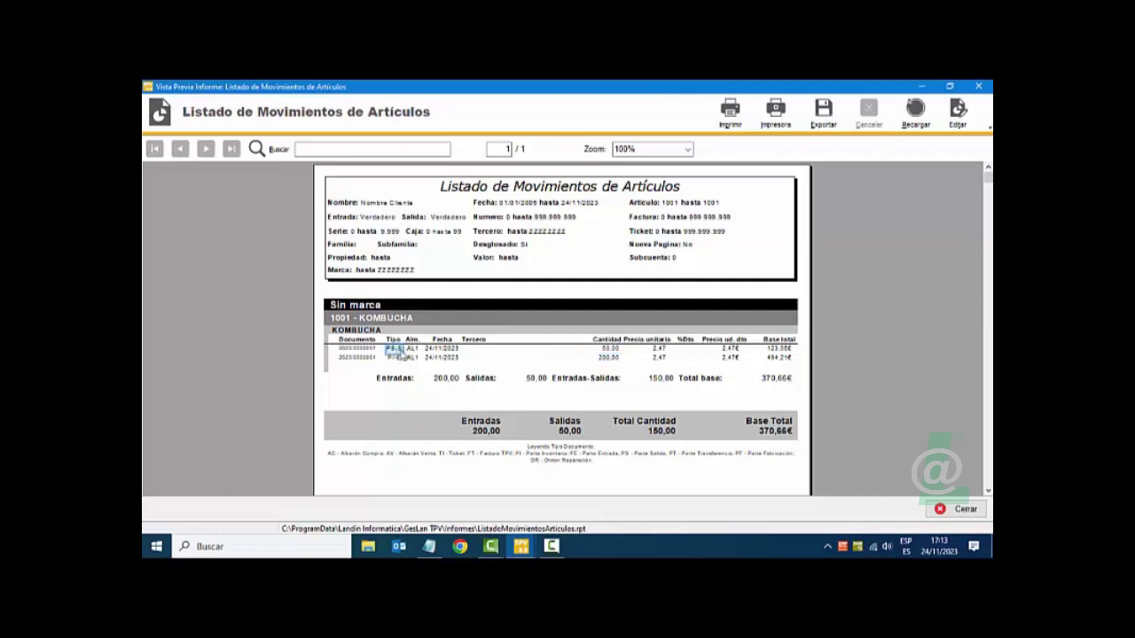
Step: Examine the KOMBUCHA exit movement's date and quantity, and close the report preview, its filter and the article record
left_click(442, 350)
left_click(615, 352)
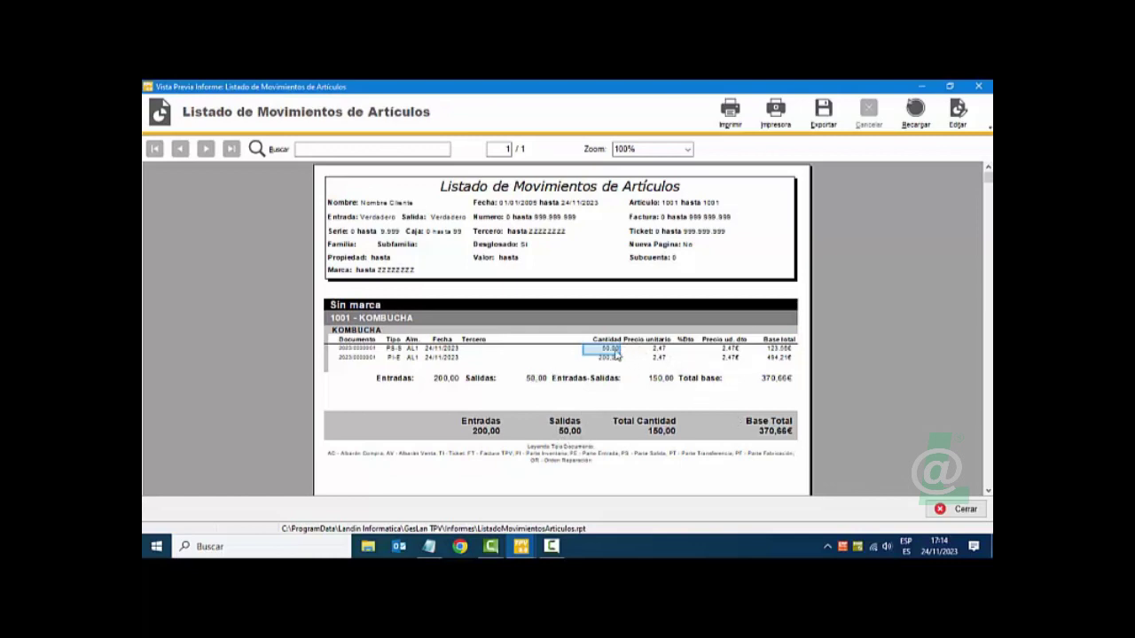
left_click(943, 512)
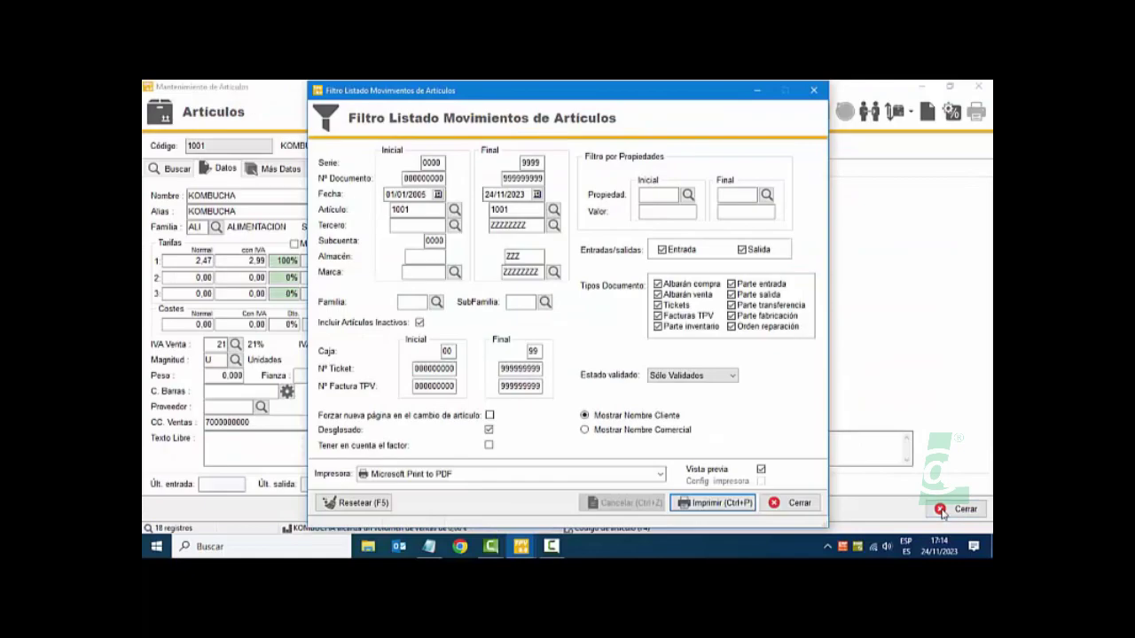
left_click(793, 503)
left_click(940, 511)
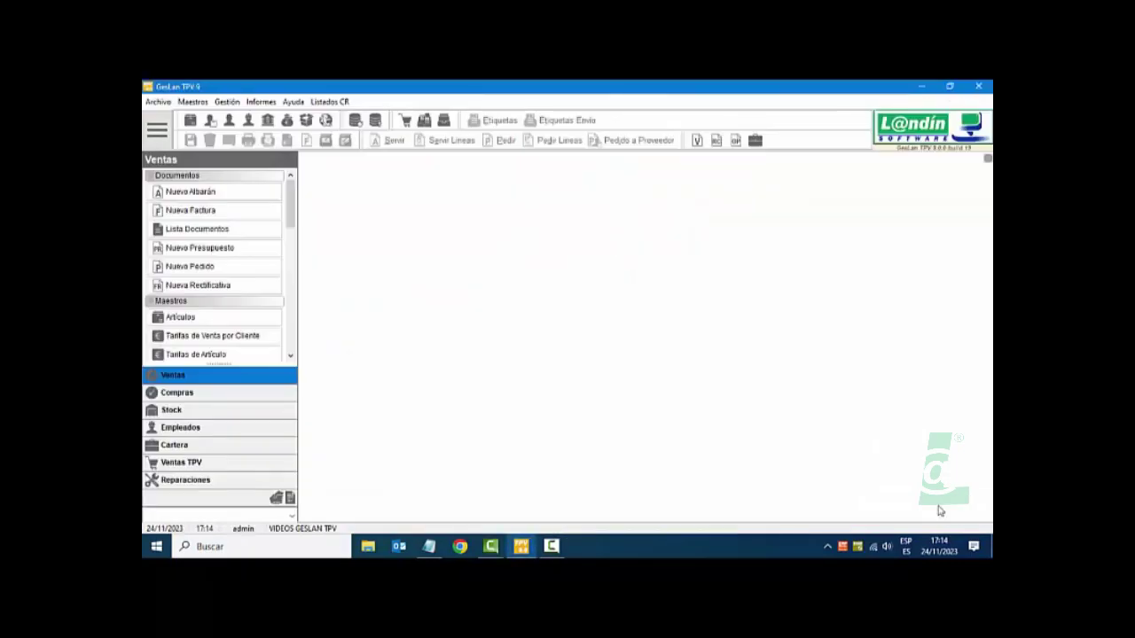
Step: Create a new stock entry note (Parte de Entrada)
left_click(229, 103)
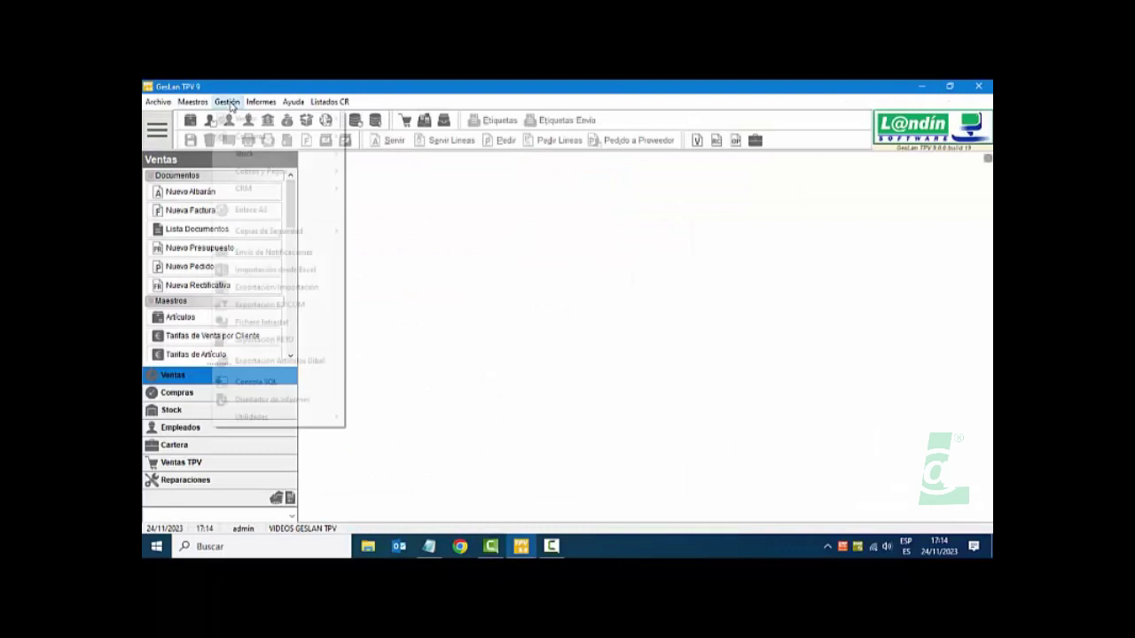
mouse_move(246, 154)
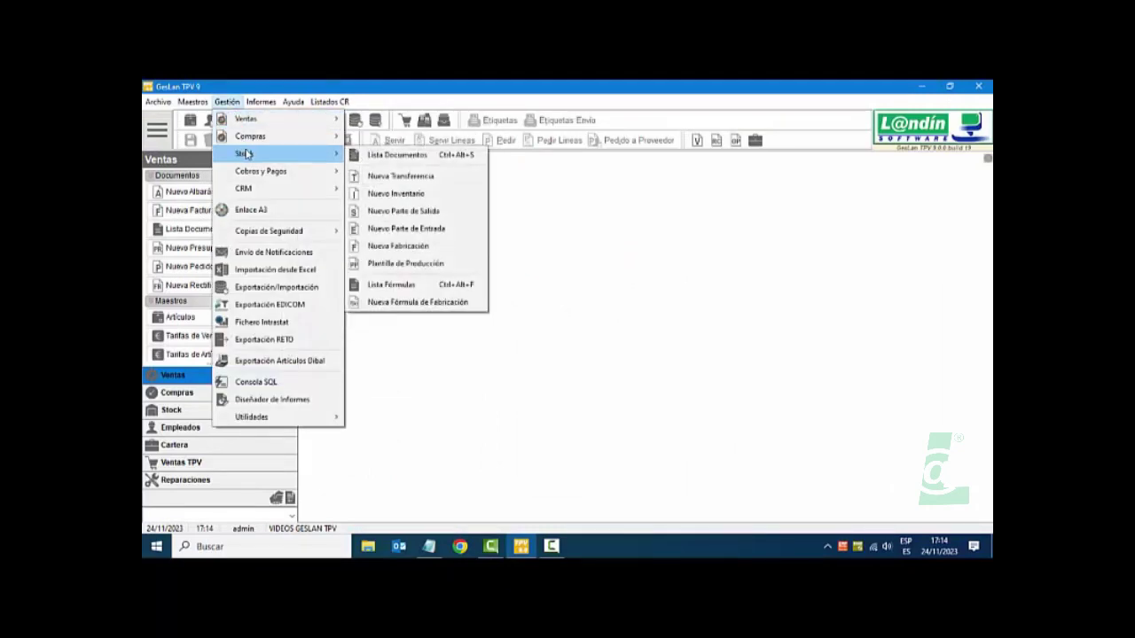
left_click(385, 229)
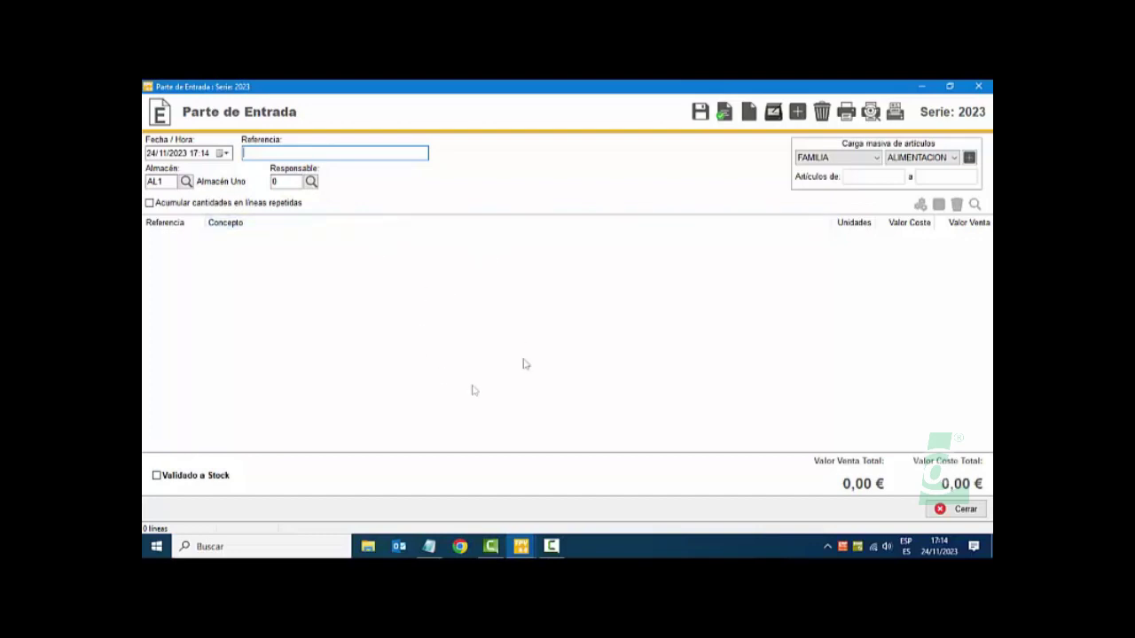
Step: Insert a line in the entry note for article LIBRETA ANILLAS A4 with a quantity of 10
right_click(471, 344)
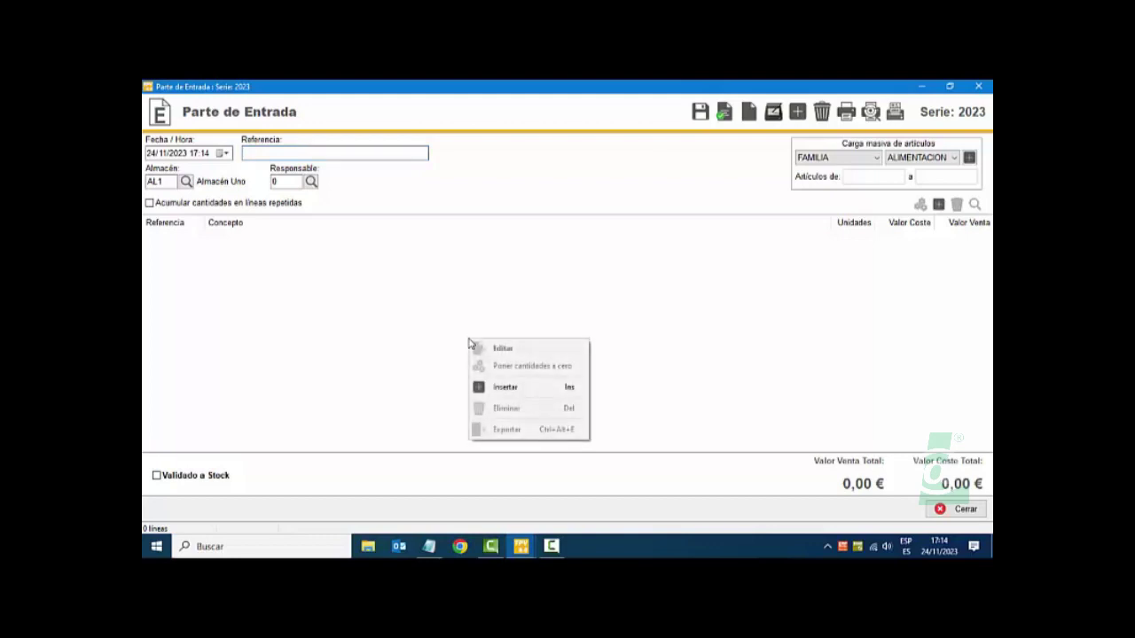
left_click(504, 390)
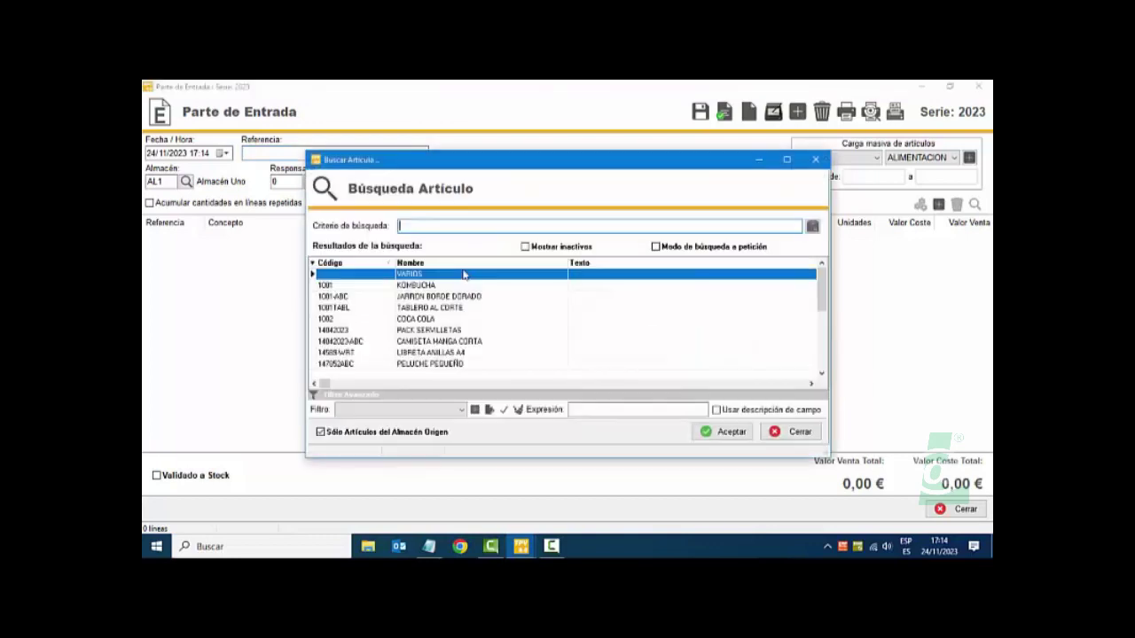
double_click(430, 353)
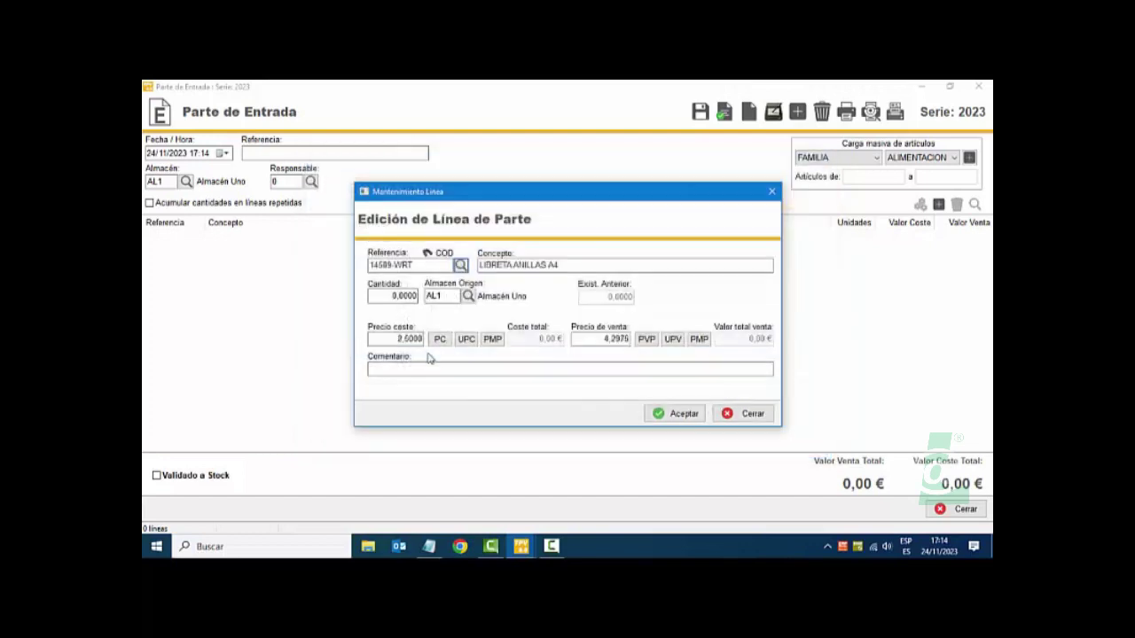
left_click(396, 297)
left_click_drag(398, 297, 415, 297)
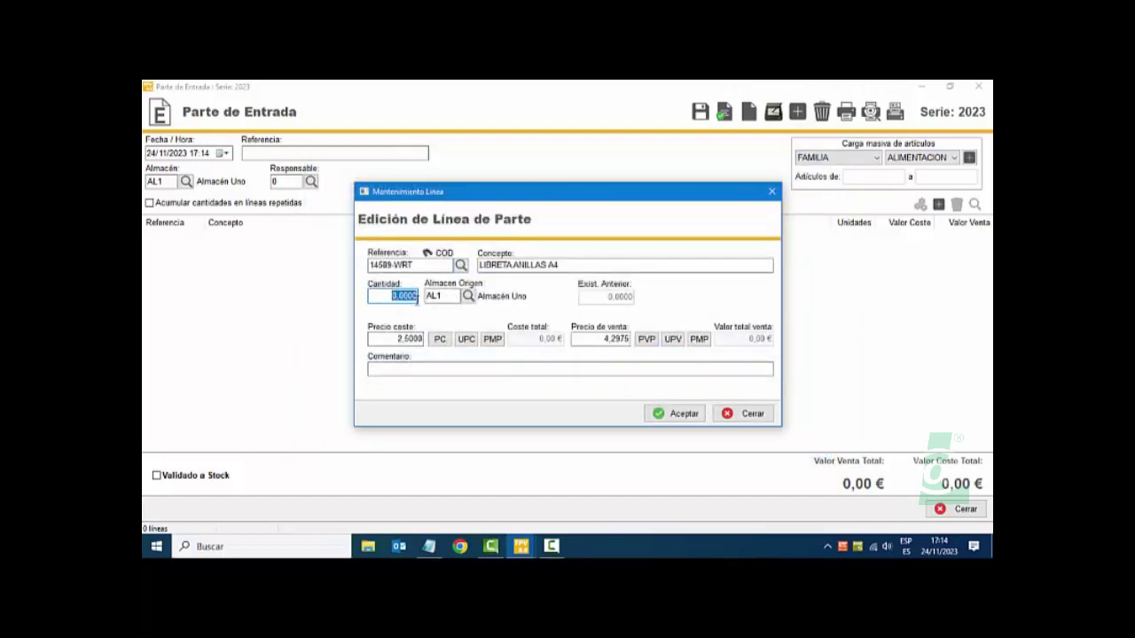
type("10")
left_click(661, 417)
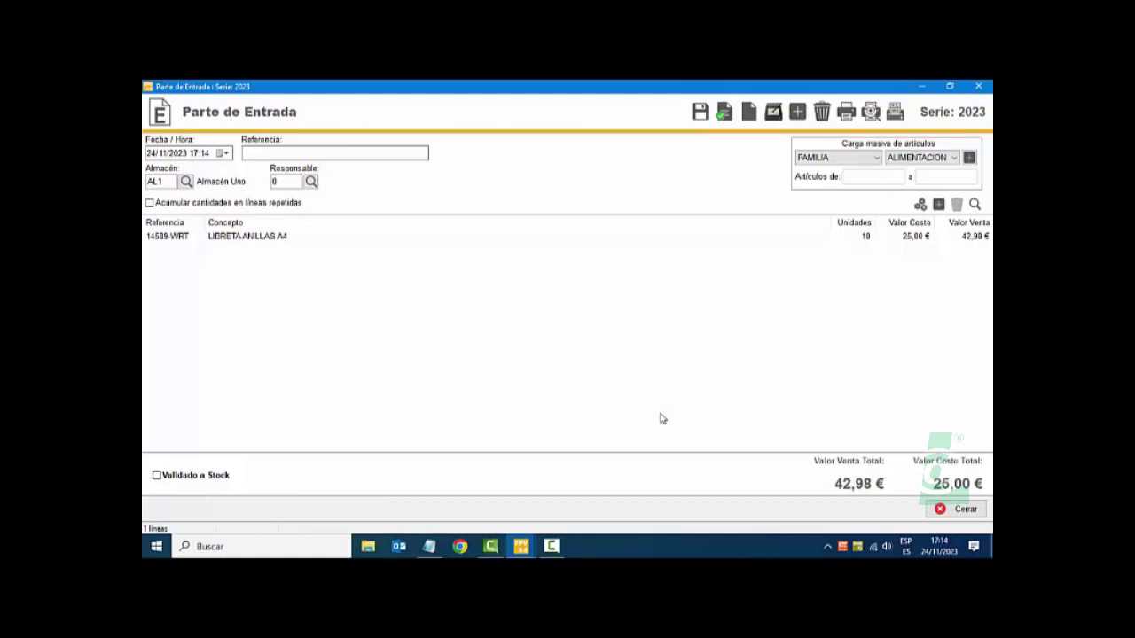
Step: Validate the entry note to stock and close it
left_click(721, 117)
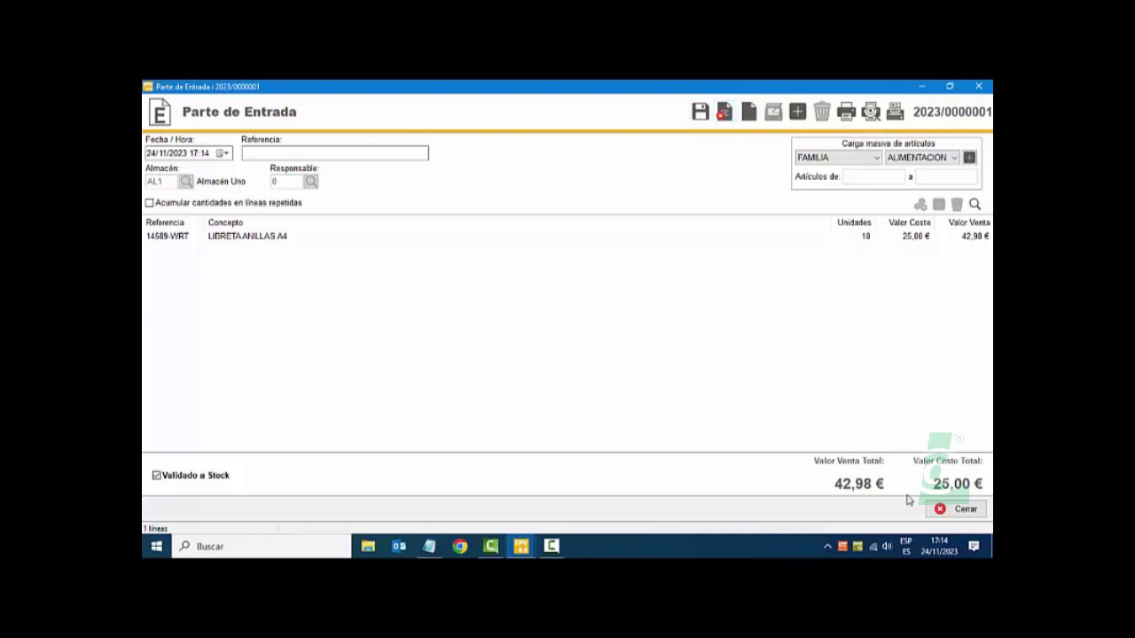
left_click(940, 511)
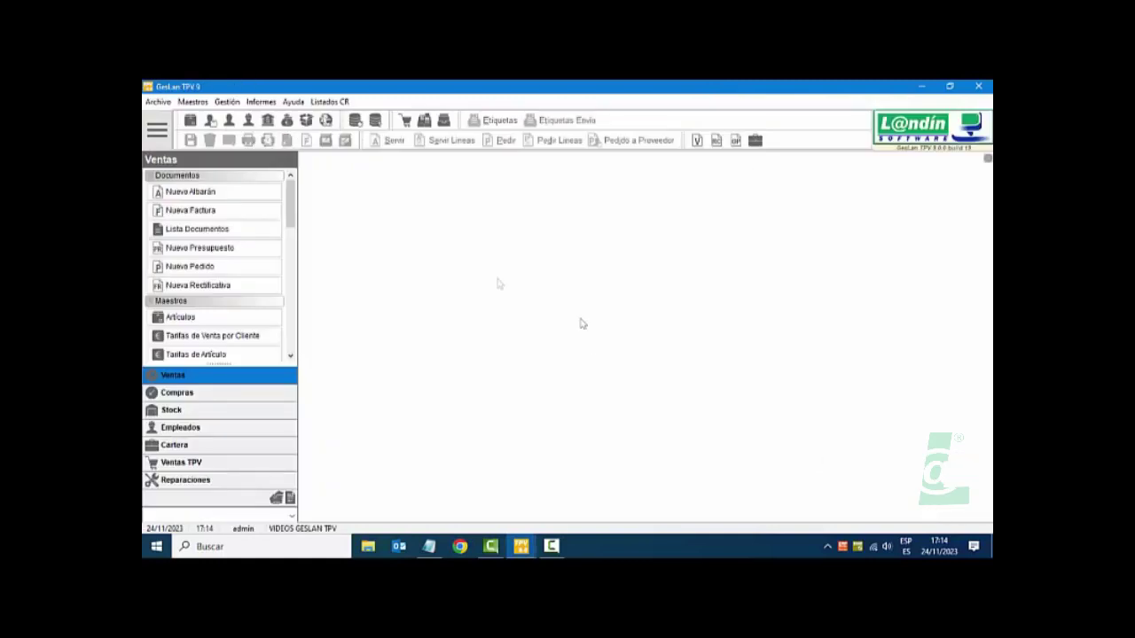
Step: Display the available stock document commands
left_click(227, 102)
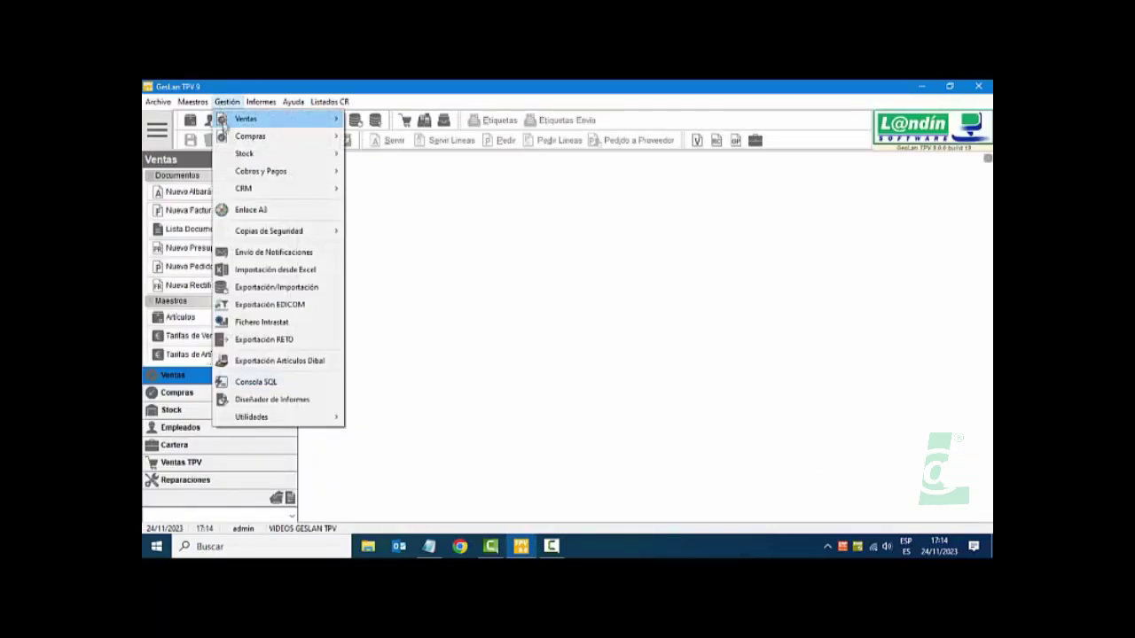
mouse_move(241, 159)
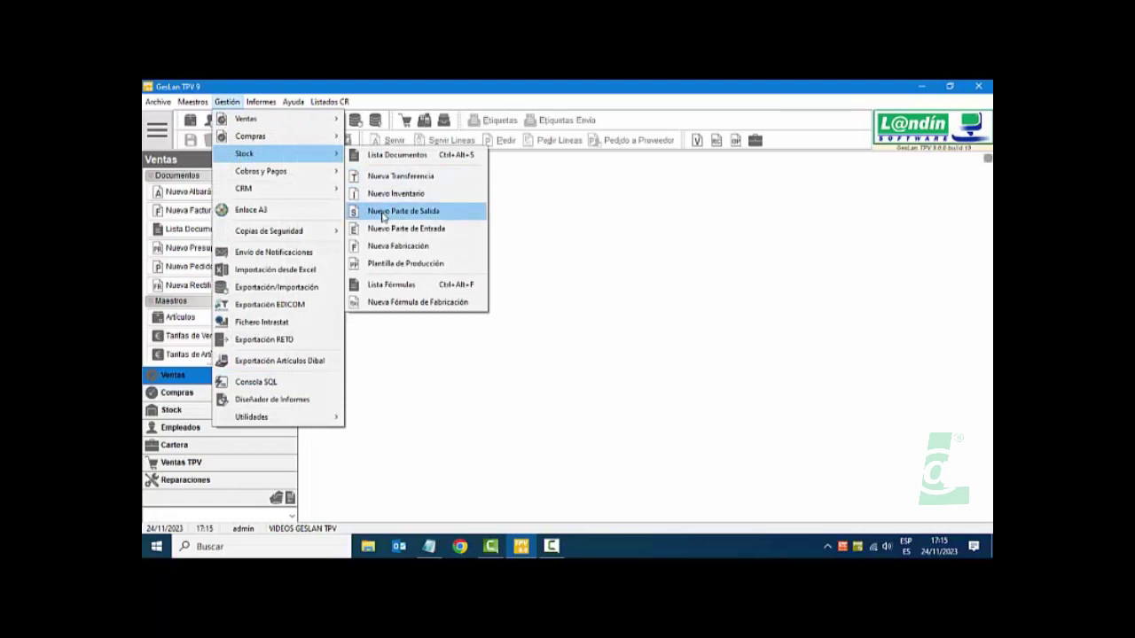